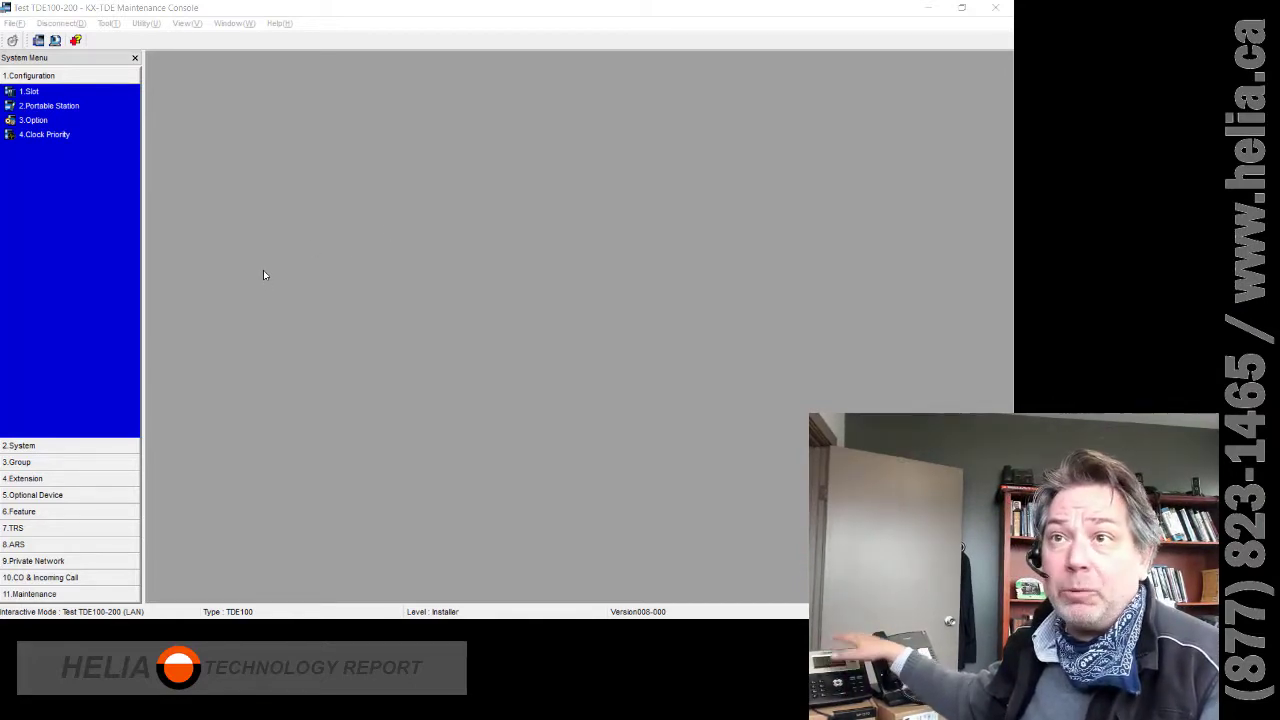
- Open the Card Property of the IPCMPR card from the 1.Slot layout
{"action": "left_click", "coordinate": [33, 96]}
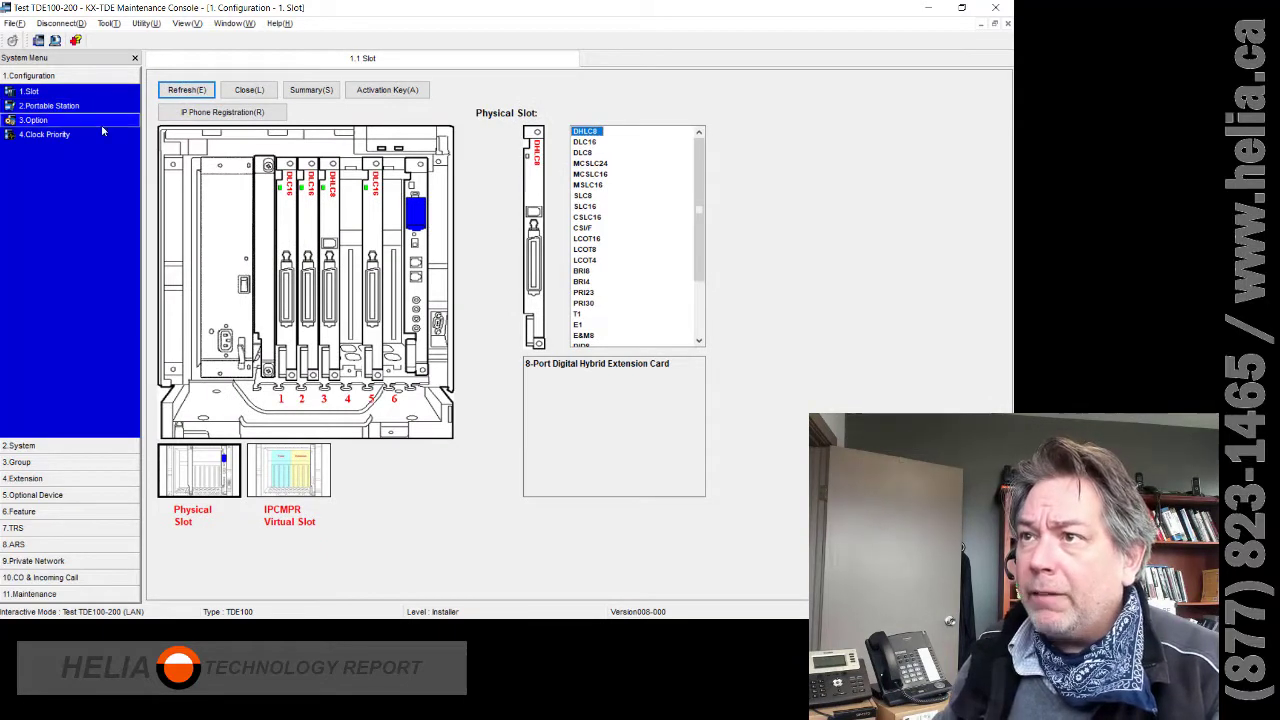
{"action": "right_click", "coordinate": [345, 163]}
{"action": "right_click", "coordinate": [410, 286]}
{"action": "right_click", "coordinate": [416, 247]}
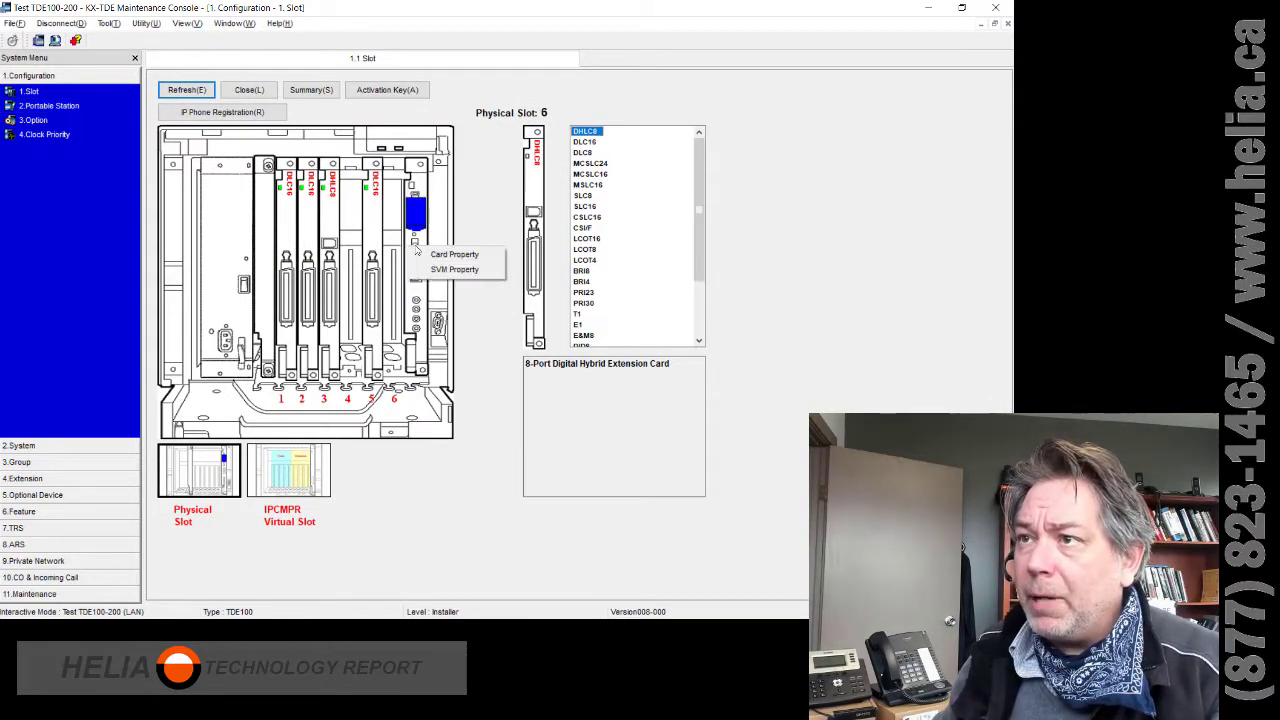
{"action": "right_click", "coordinate": [425, 257]}
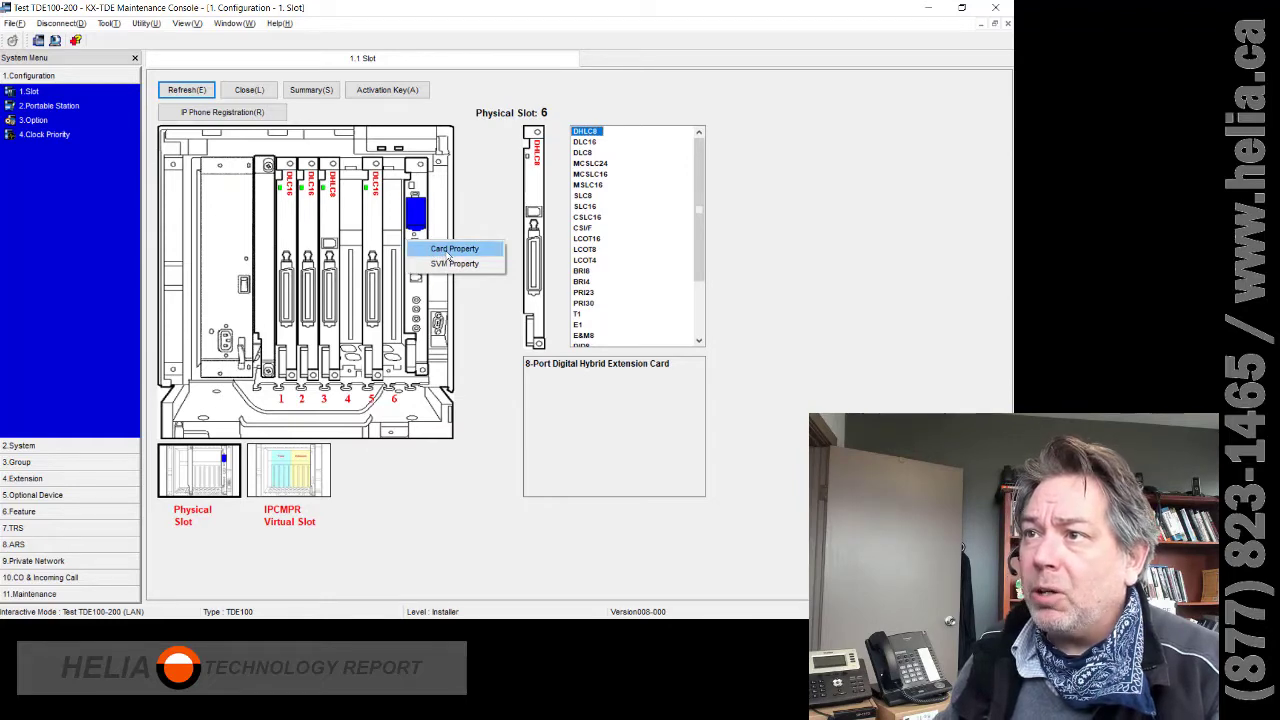
{"action": "left_click", "coordinate": [447, 250]}
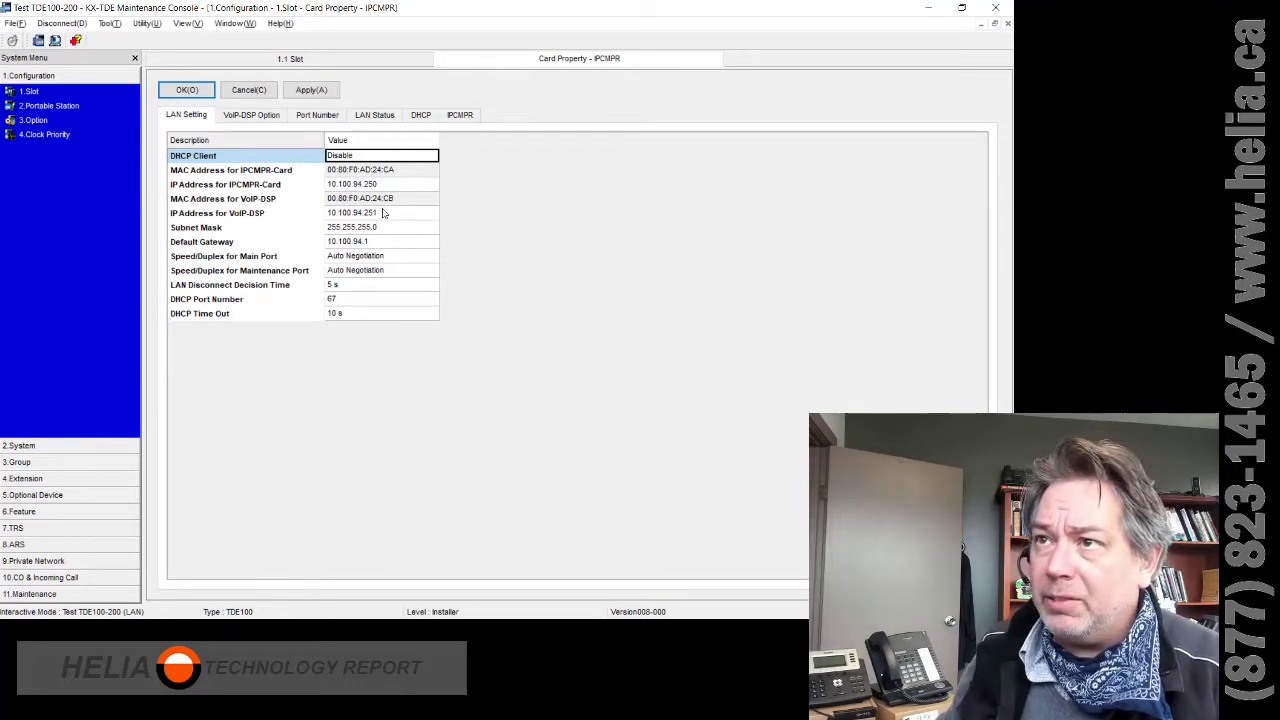
- Verify the card IP 10.100.94.250 against the saved notes, then cancel the properties
{"action": "left_click", "coordinate": [381, 216]}
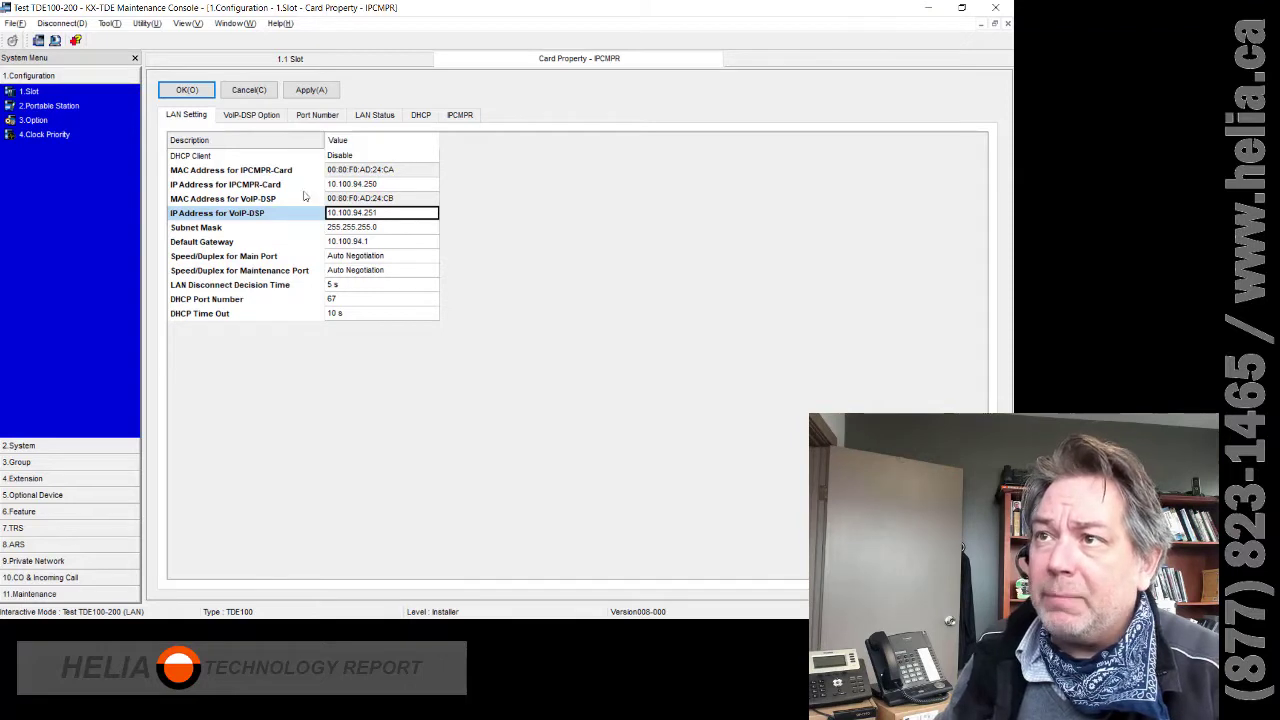
{"action": "left_click", "coordinate": [215, 188]}
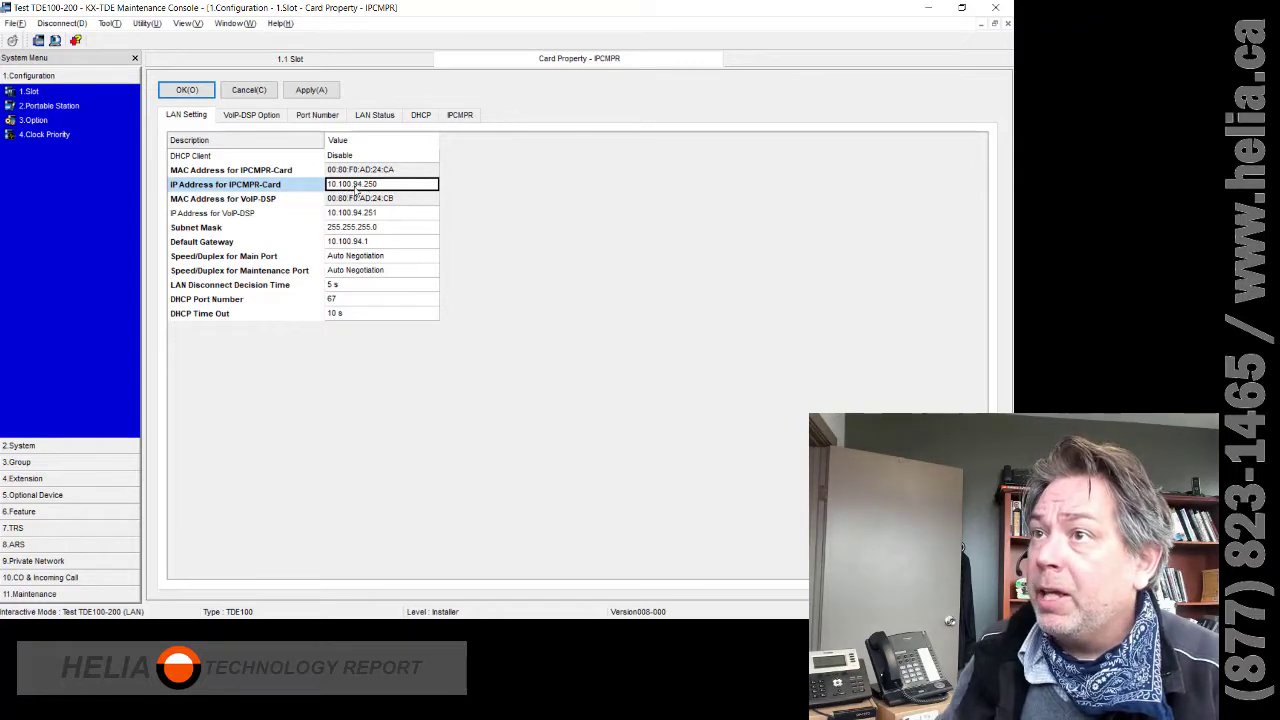
{"action": "key", "text": "alt+Tab"}
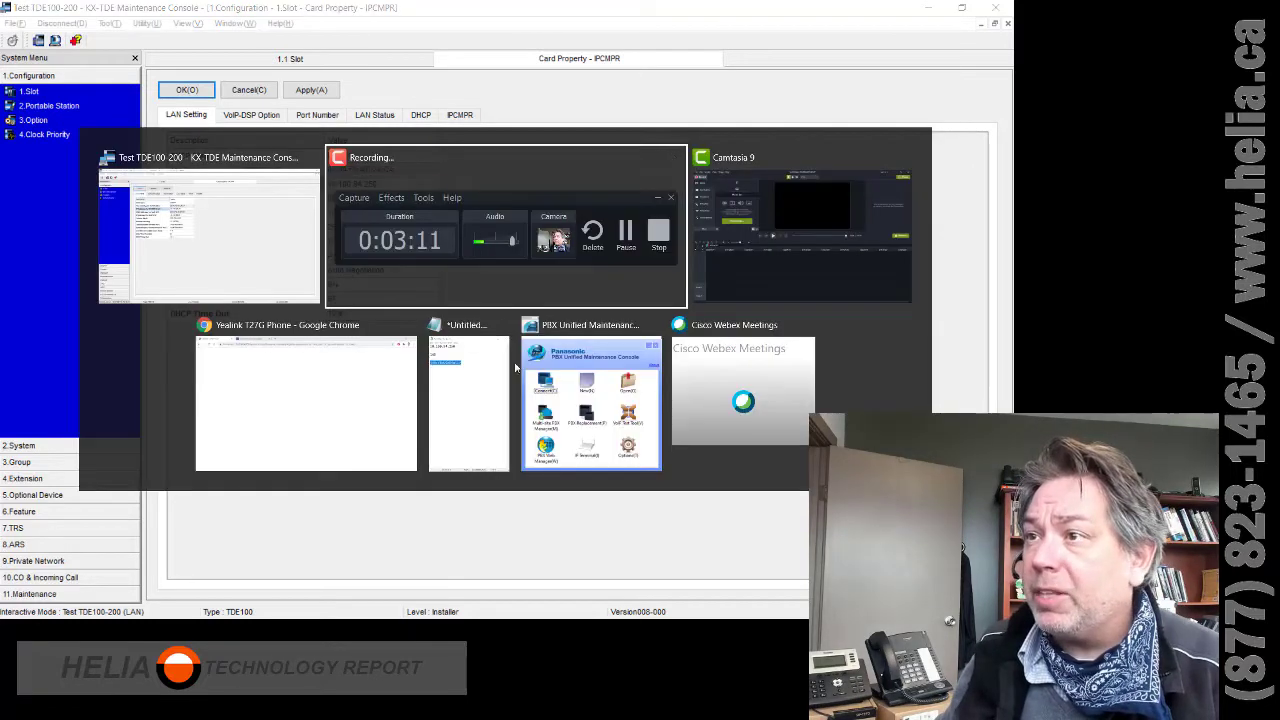
{"action": "left_click", "coordinate": [487, 394]}
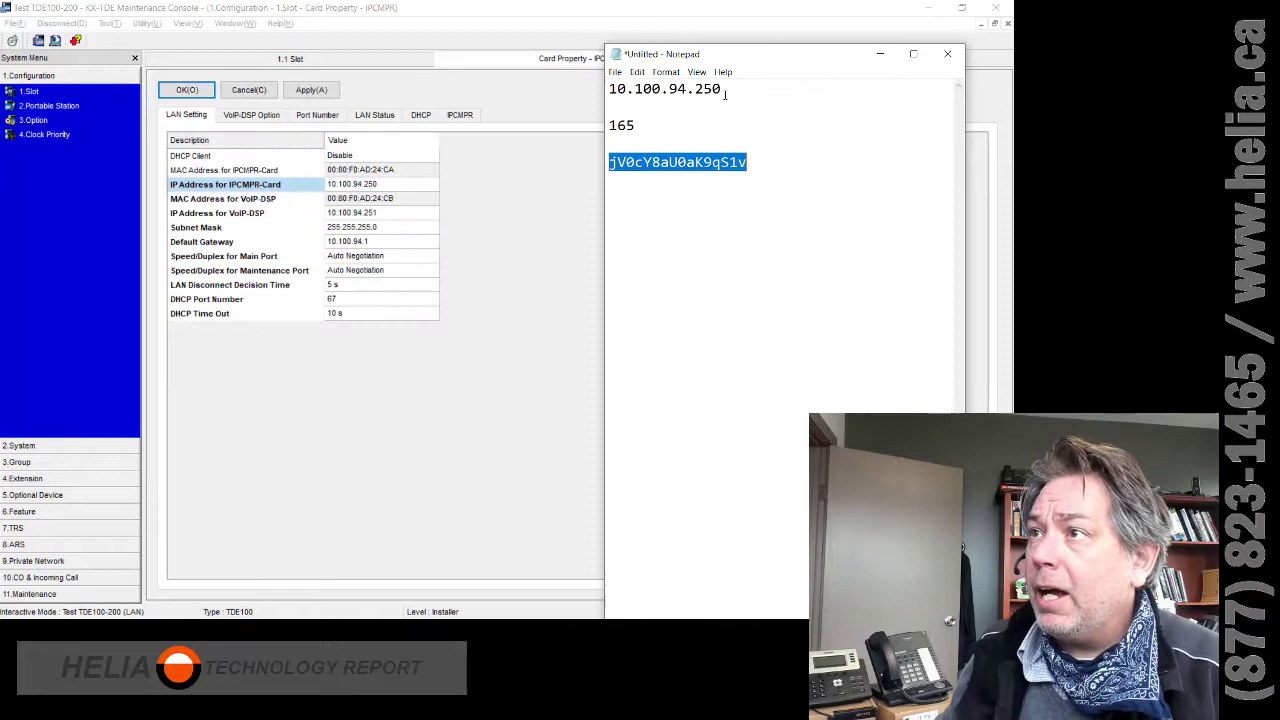
{"action": "left_click_drag", "start_coordinate": [725, 92], "coordinate": [586, 97]}
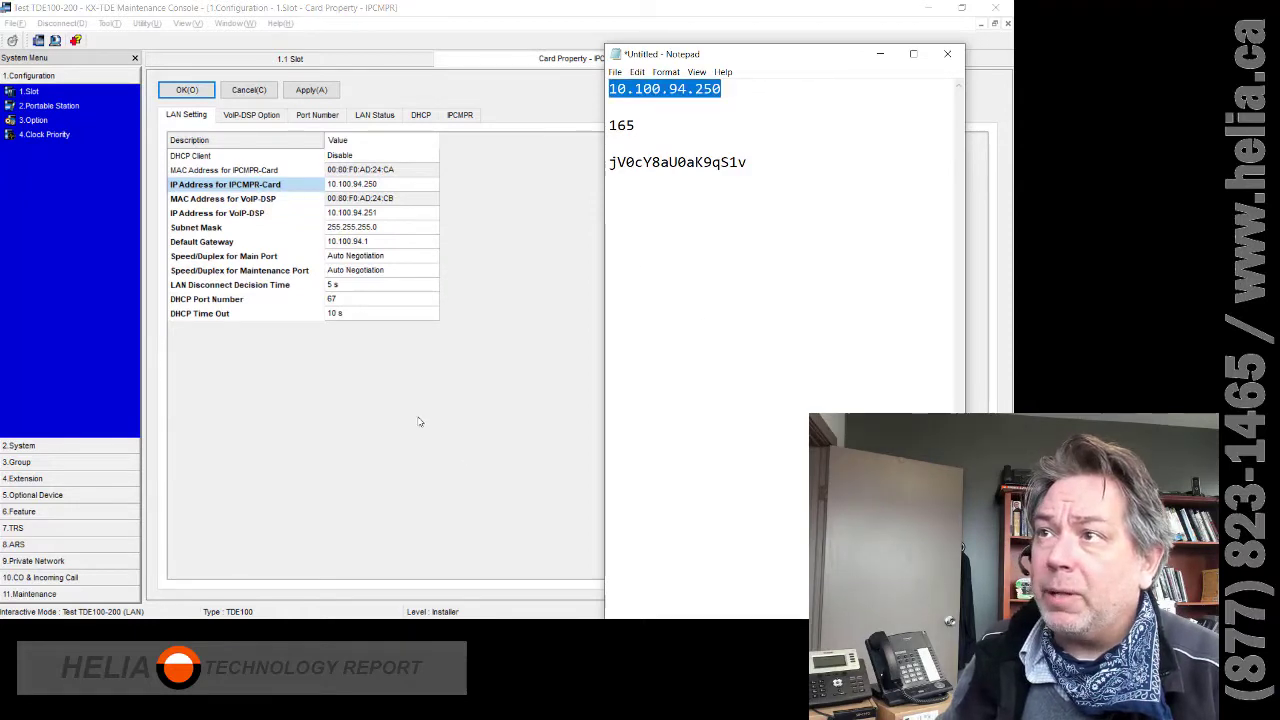
{"action": "left_click", "coordinate": [306, 476]}
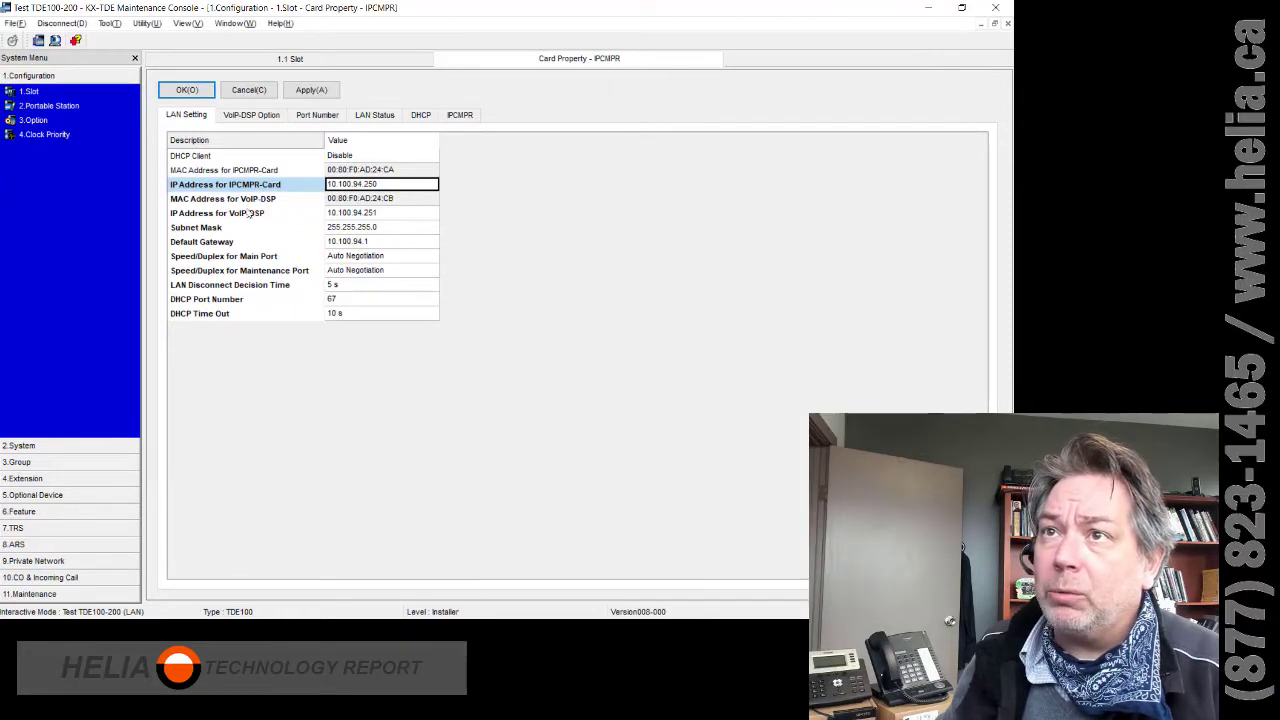
{"action": "left_click", "coordinate": [249, 91]}
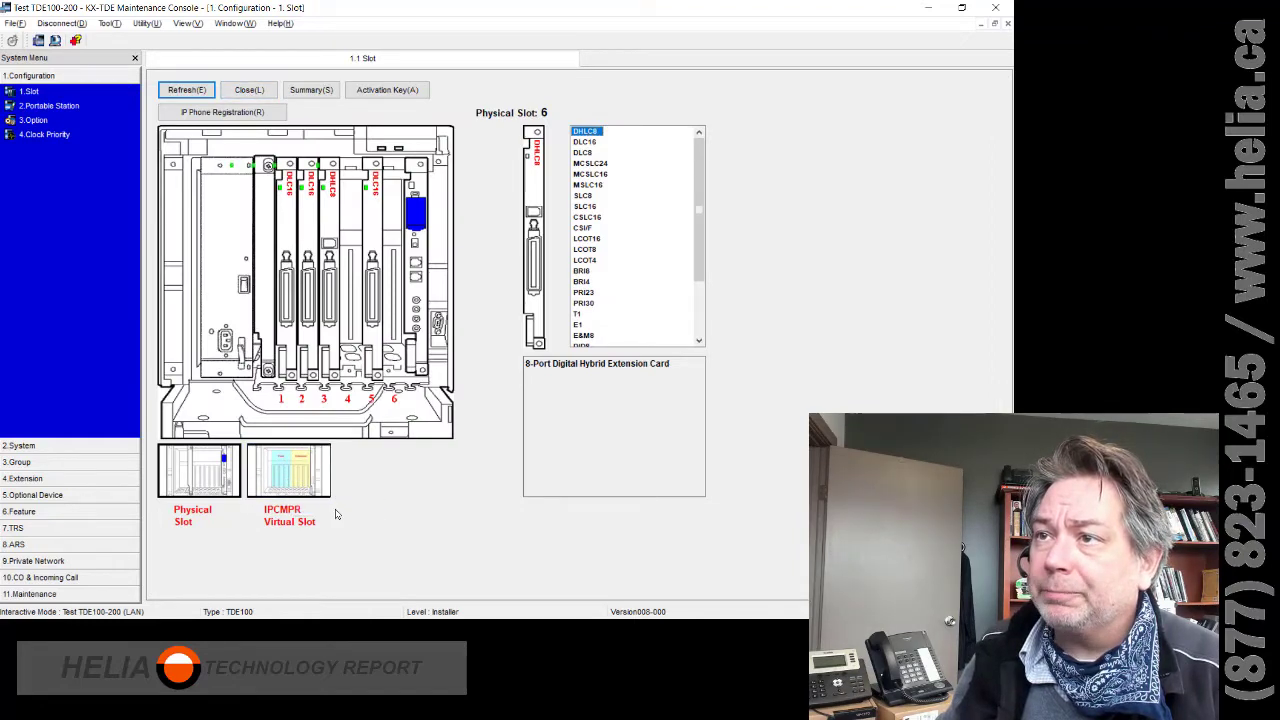
- Open the Virtual SIP Gateway Shelf Property from IPCMPR Virtual Slot, acknowledging the W000031 warning
{"action": "left_click", "coordinate": [336, 514]}
{"action": "right_click", "coordinate": [233, 281]}
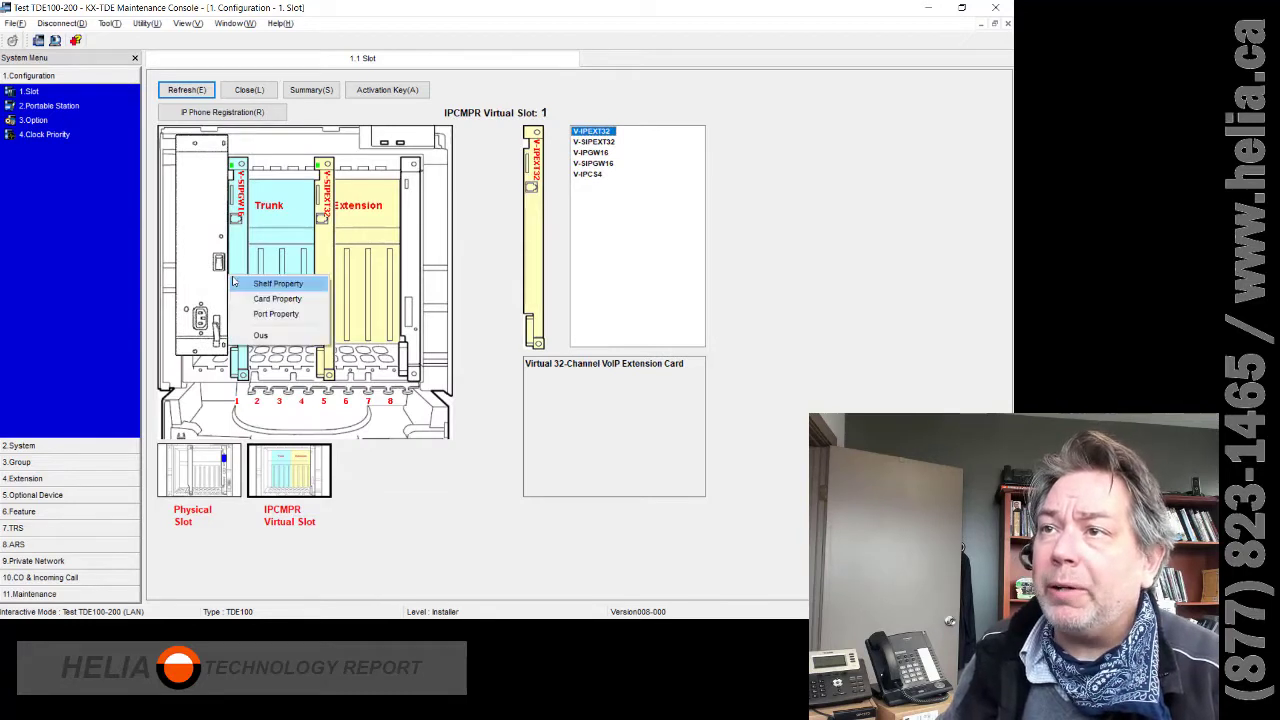
{"action": "right_click", "coordinate": [330, 258]}
{"action": "left_click", "coordinate": [236, 283]}
{"action": "right_click", "coordinate": [233, 285]}
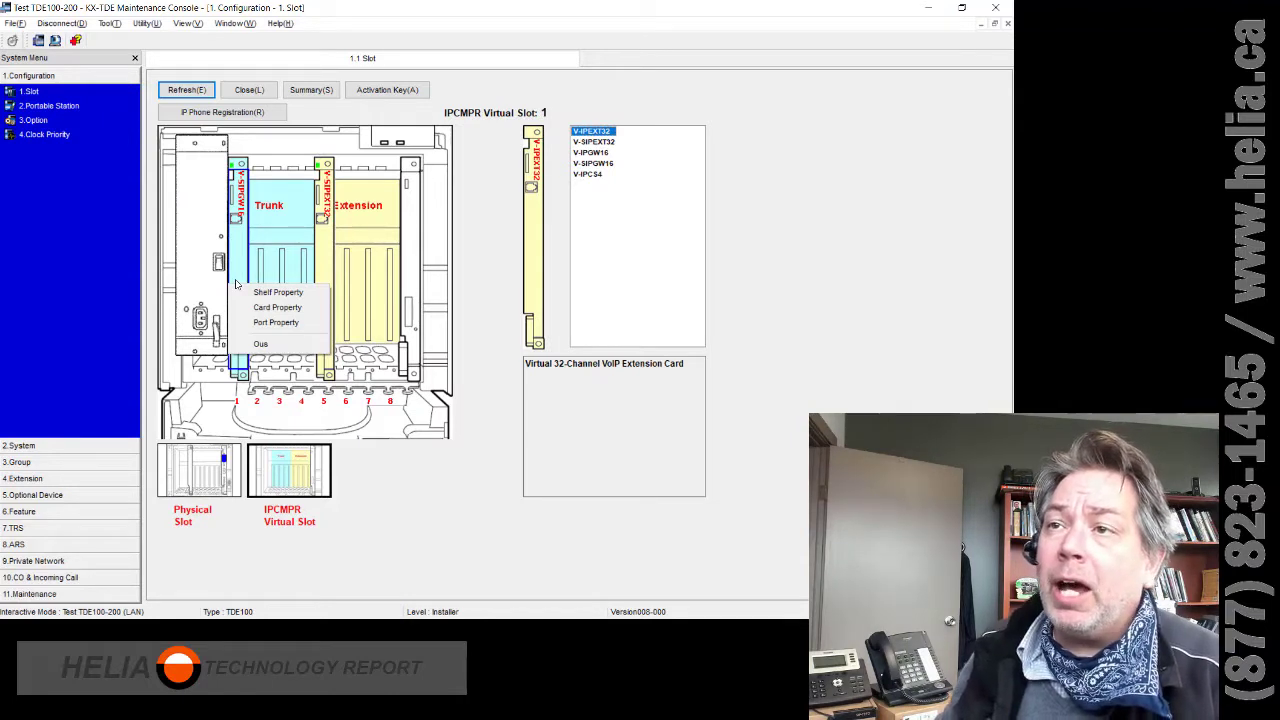
{"action": "right_click", "coordinate": [328, 248]}
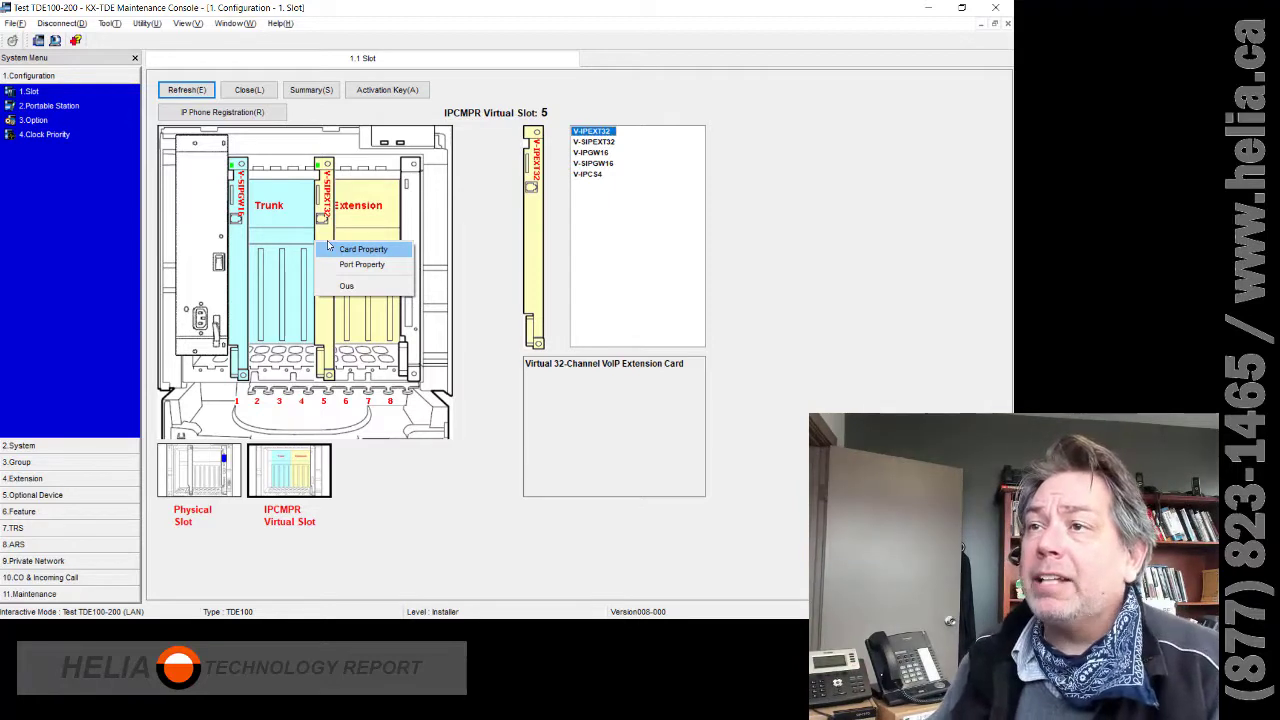
{"action": "left_click", "coordinate": [291, 246]}
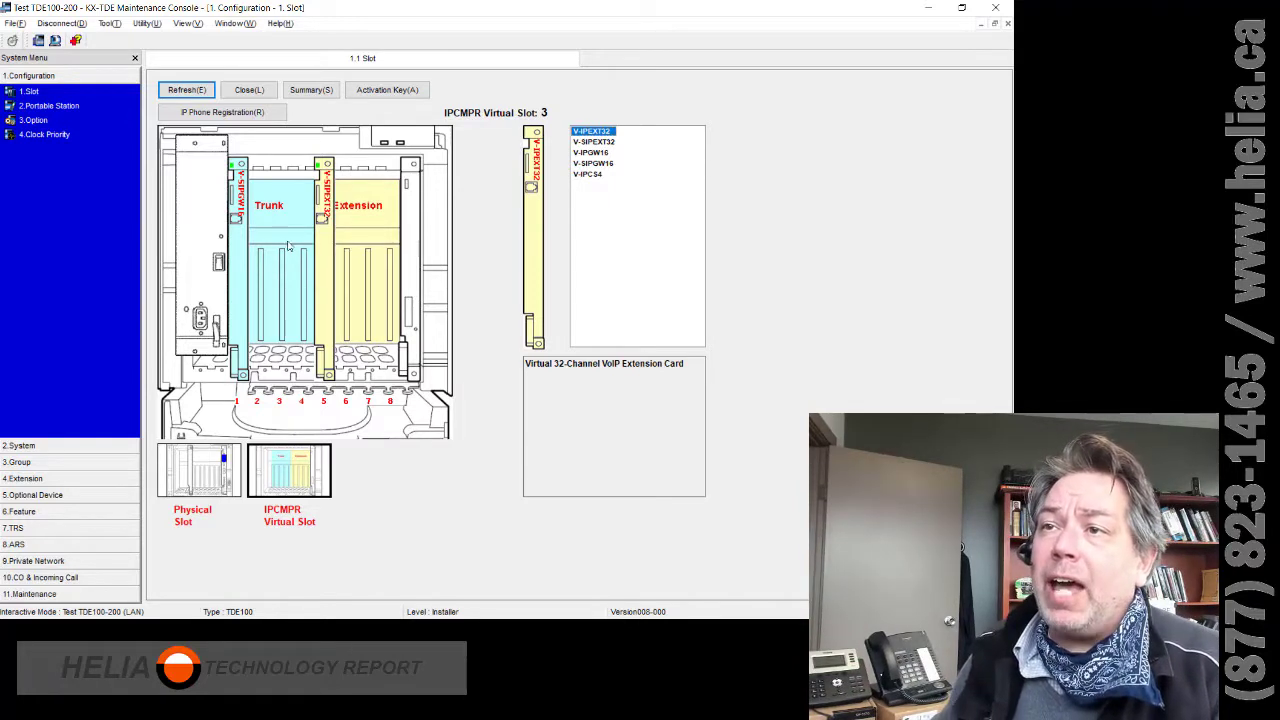
{"action": "right_click", "coordinate": [251, 276]}
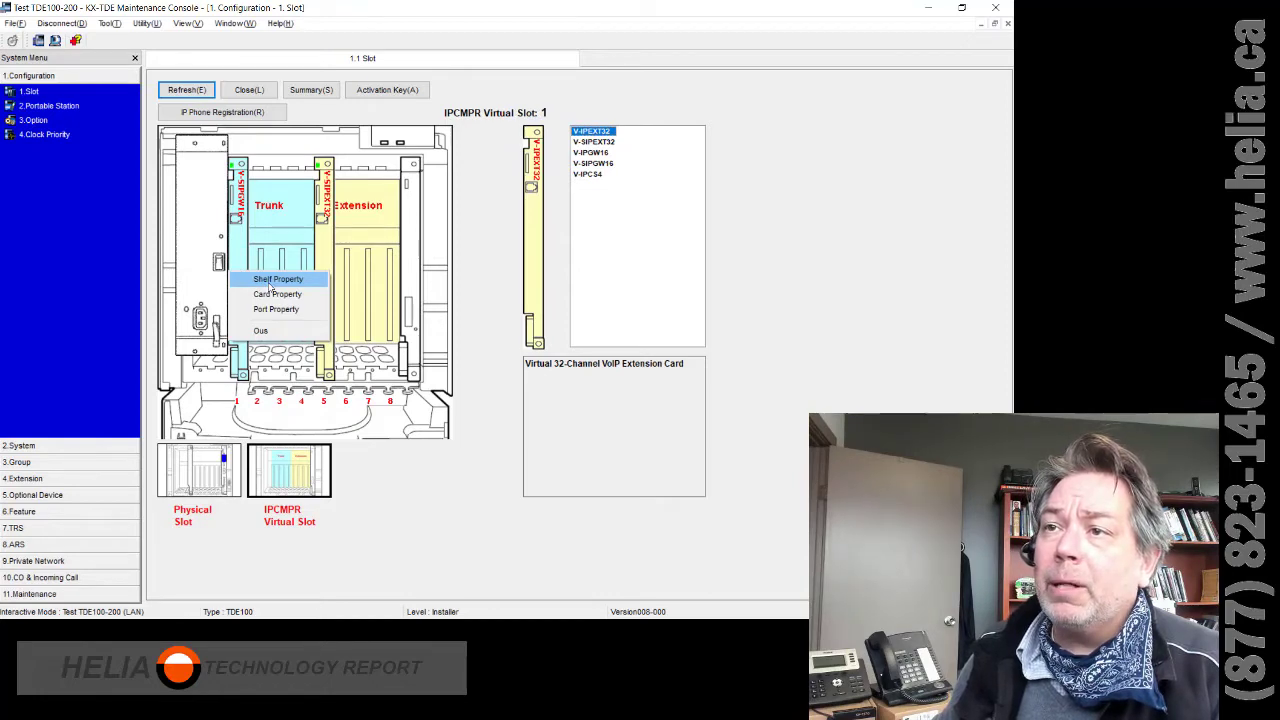
{"action": "left_click", "coordinate": [268, 282]}
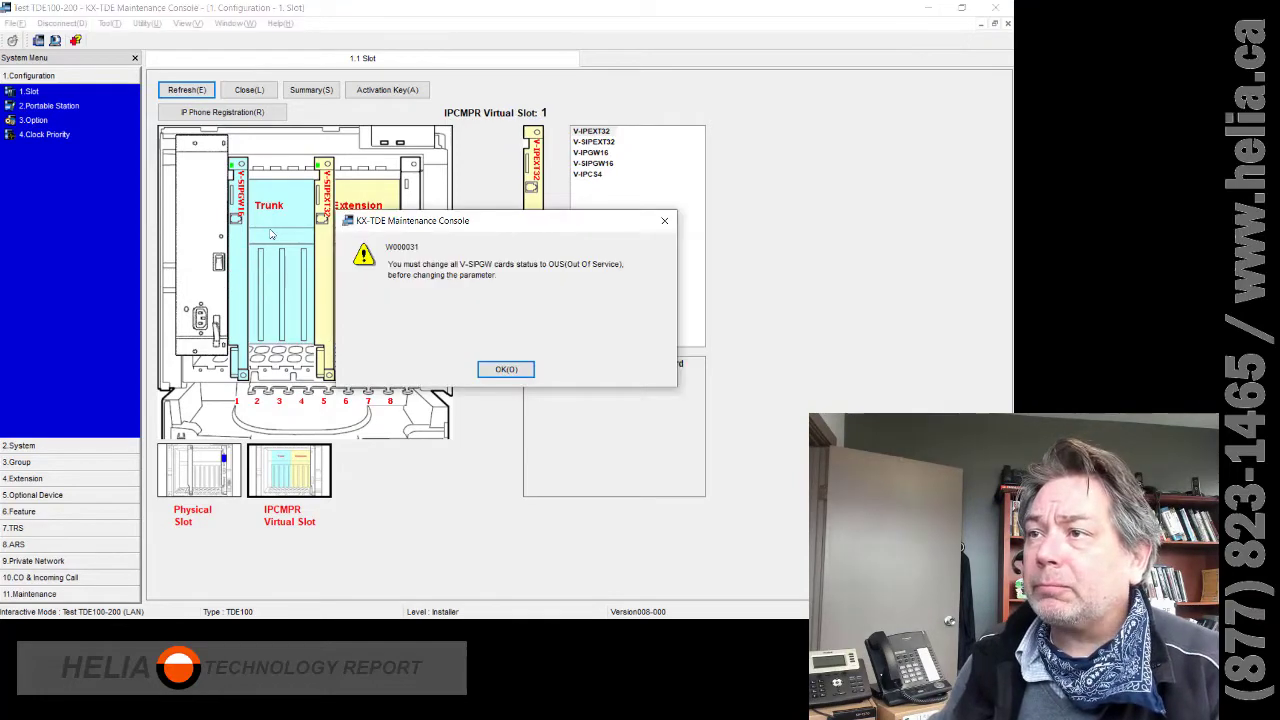
{"action": "left_click", "coordinate": [505, 370]}
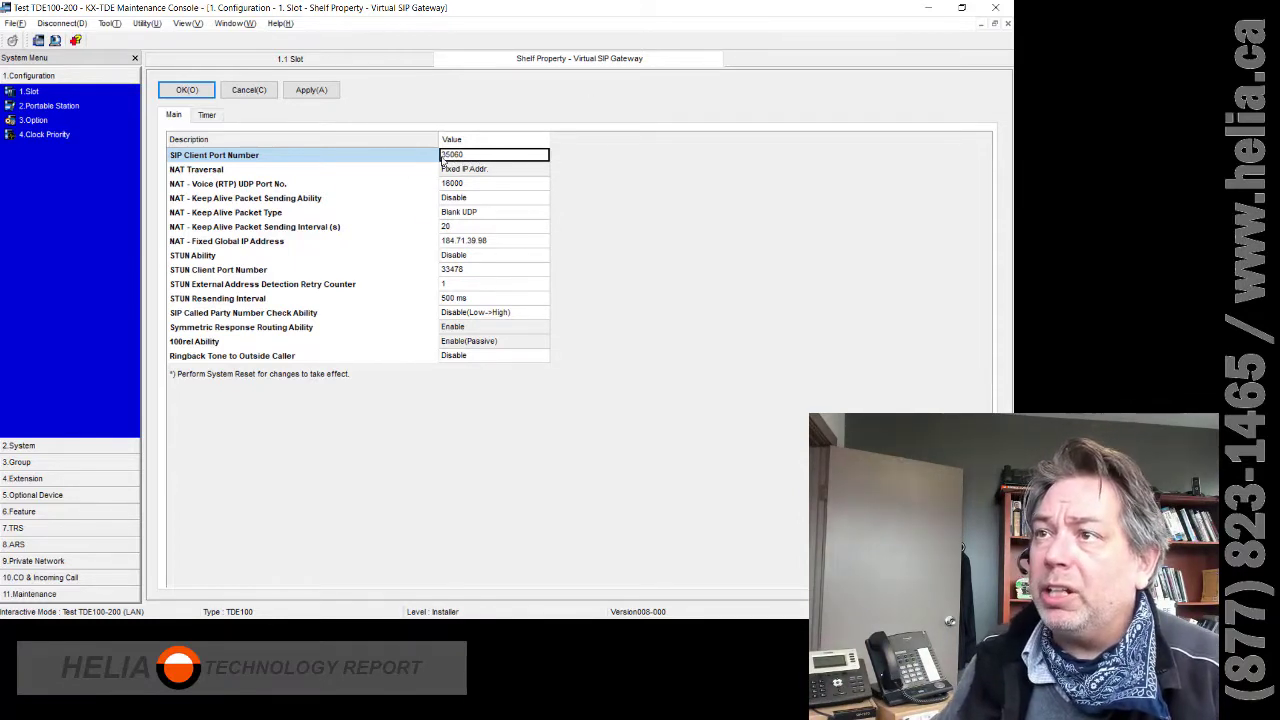
- Cancel the Virtual SIP Gateway shelf properties after reviewing the Main tab
{"action": "left_click", "coordinate": [248, 91]}
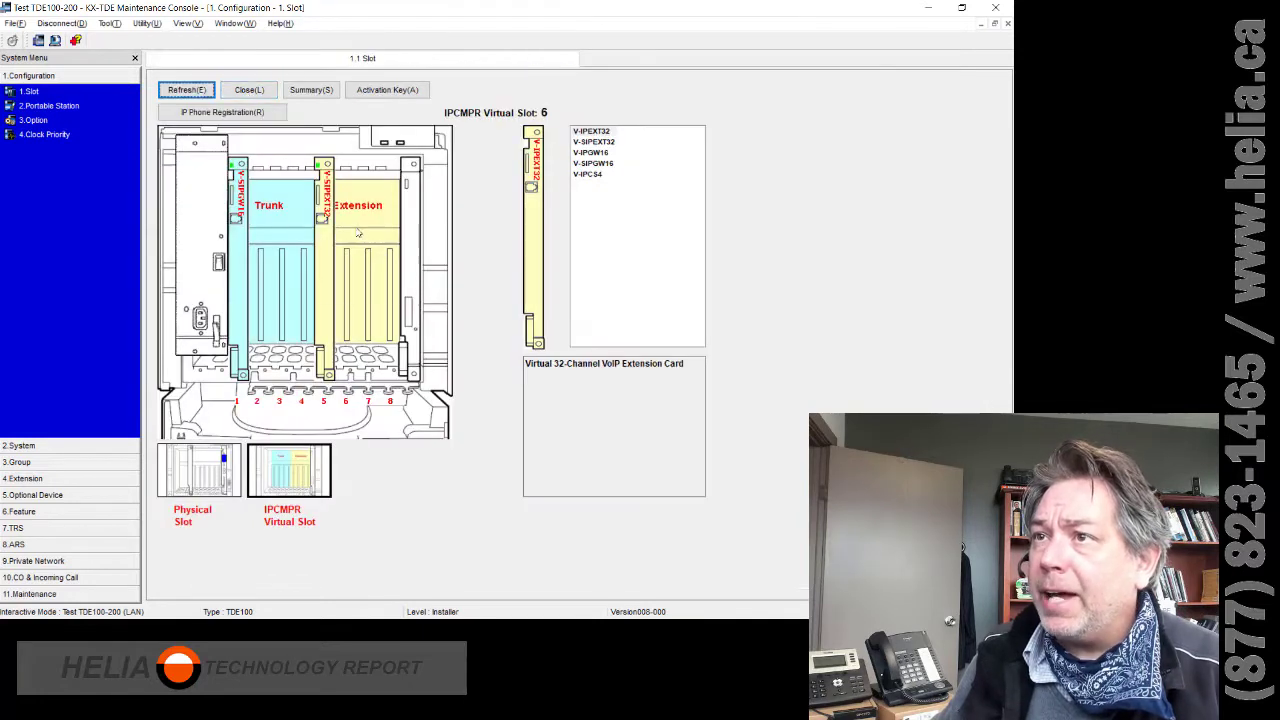
{"action": "right_click", "coordinate": [318, 228]}
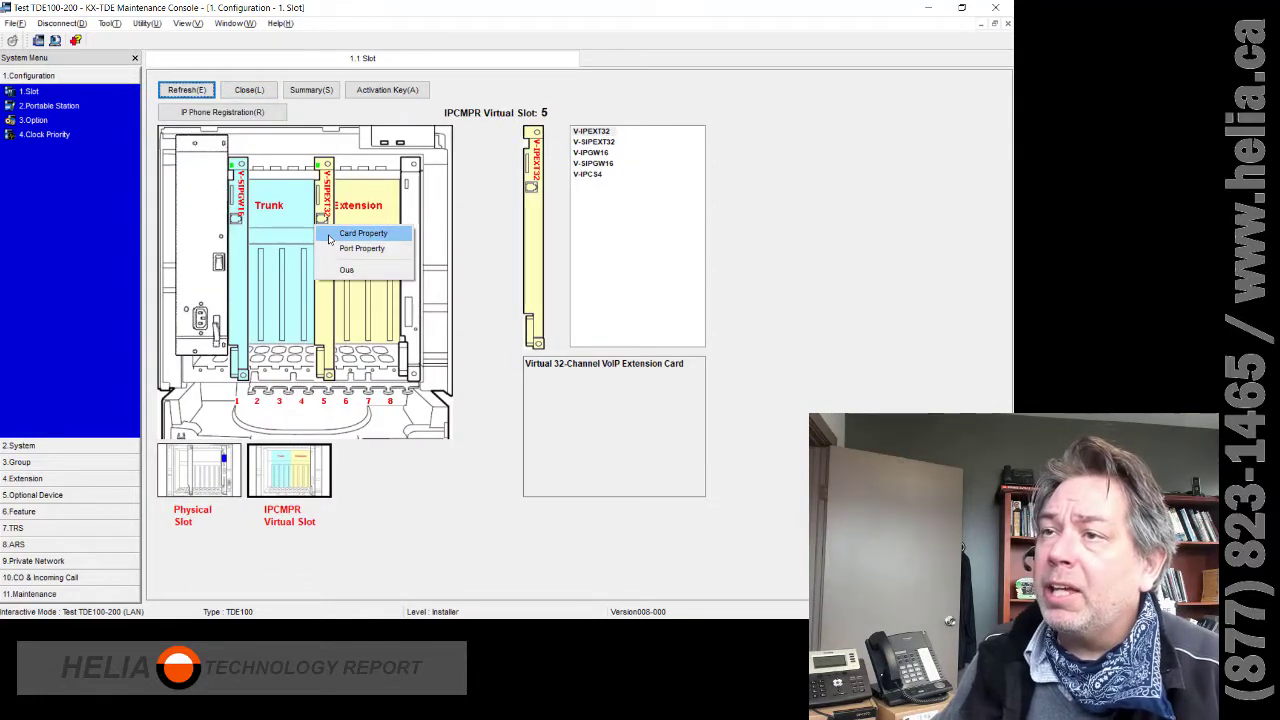
{"action": "left_click", "coordinate": [329, 236]}
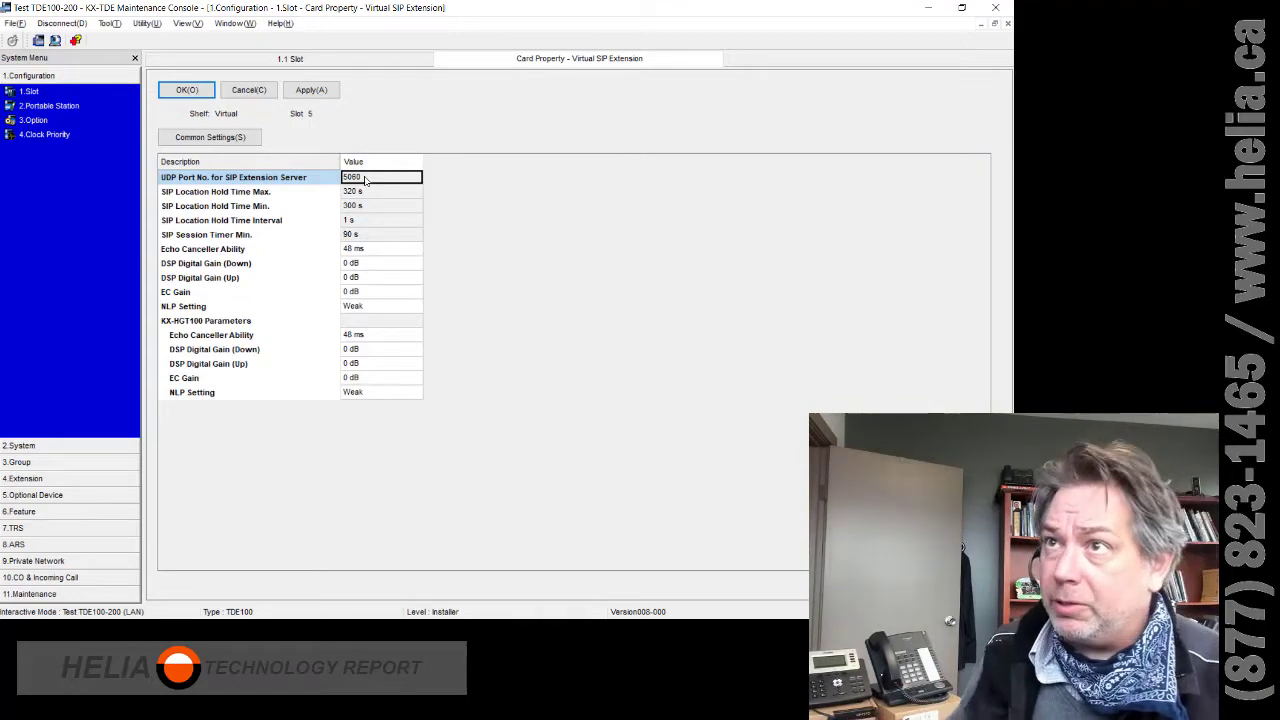
{"action": "left_click", "coordinate": [240, 91]}
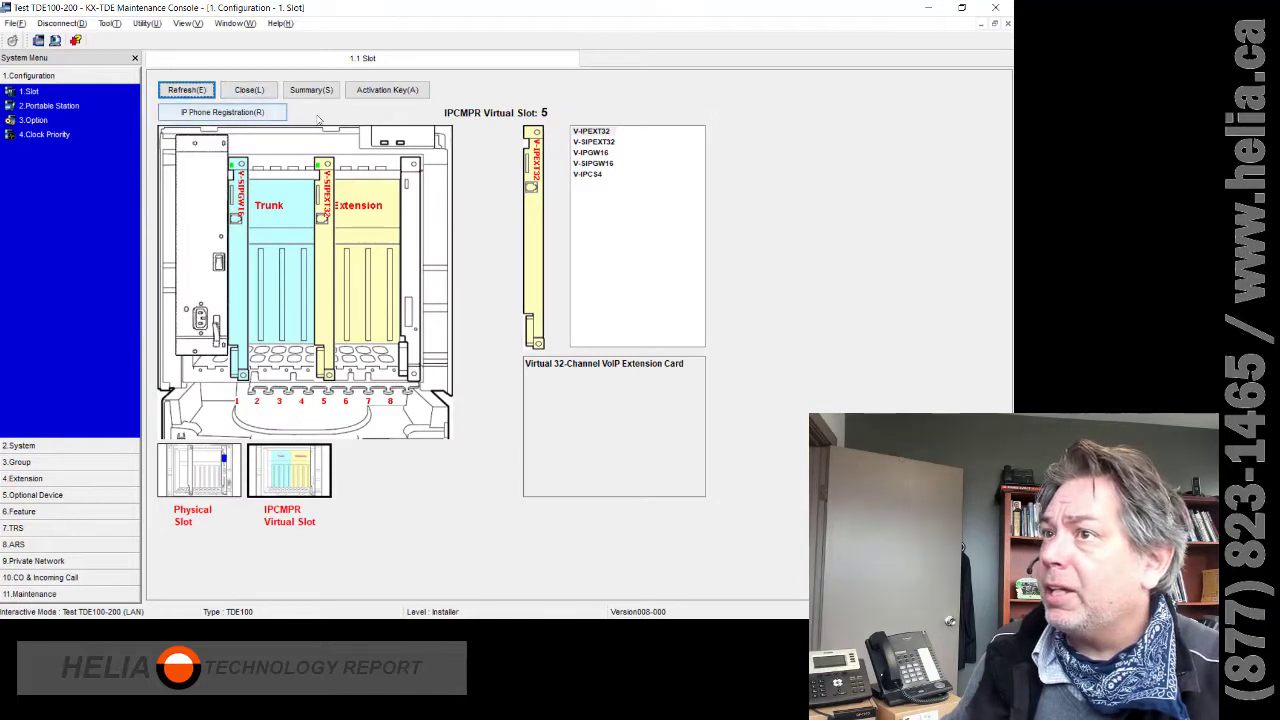
{"action": "right_click", "coordinate": [324, 178]}
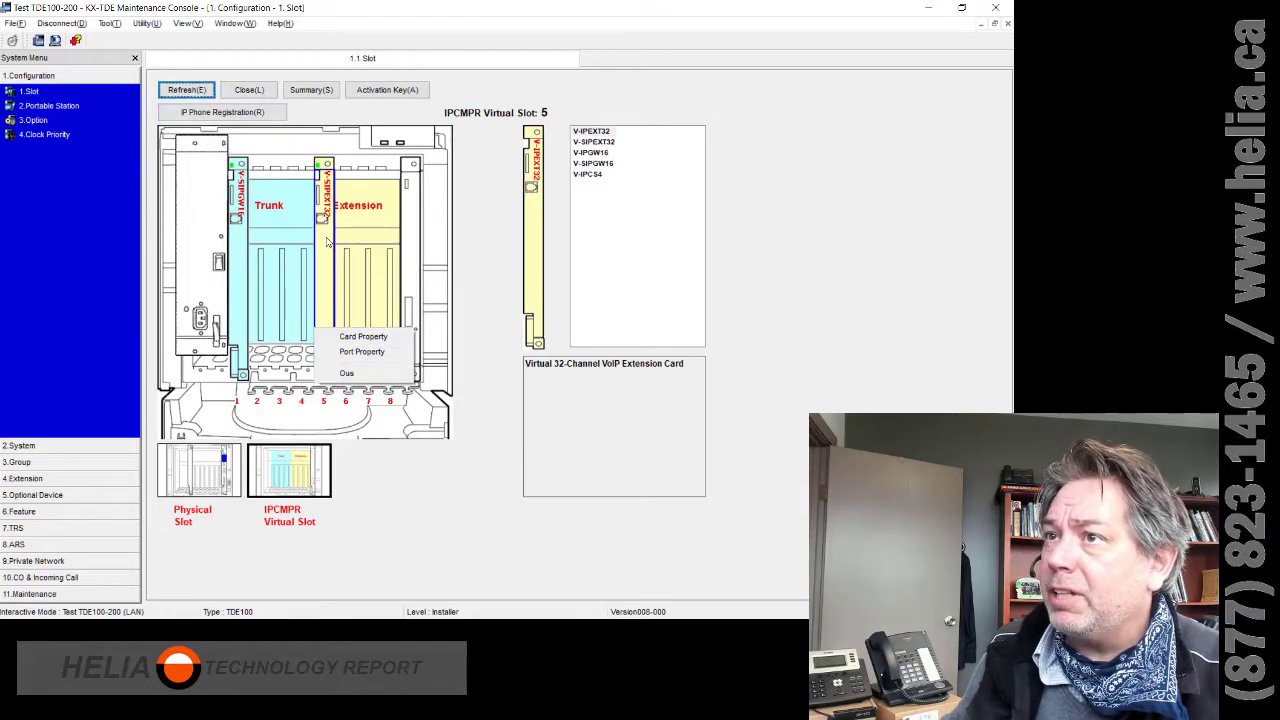
{"action": "left_click", "coordinate": [331, 261]}
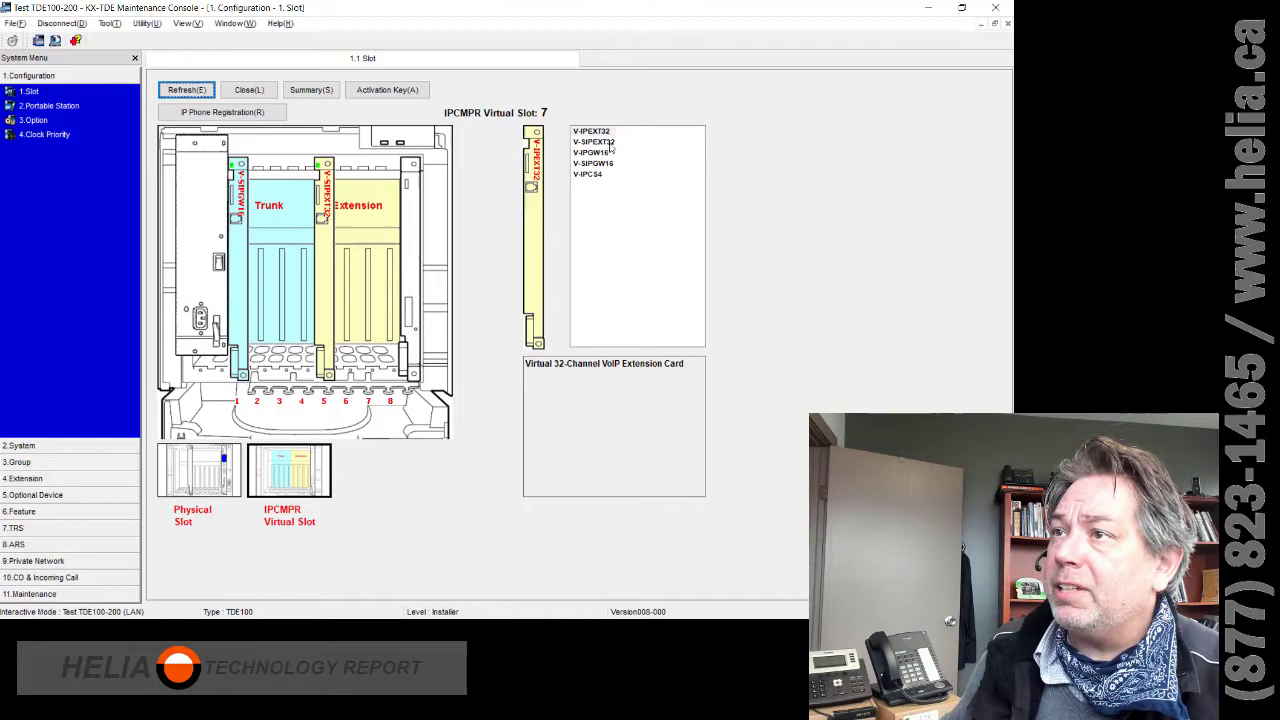
{"action": "left_click_drag", "start_coordinate": [537, 160], "coordinate": [515, 178]}
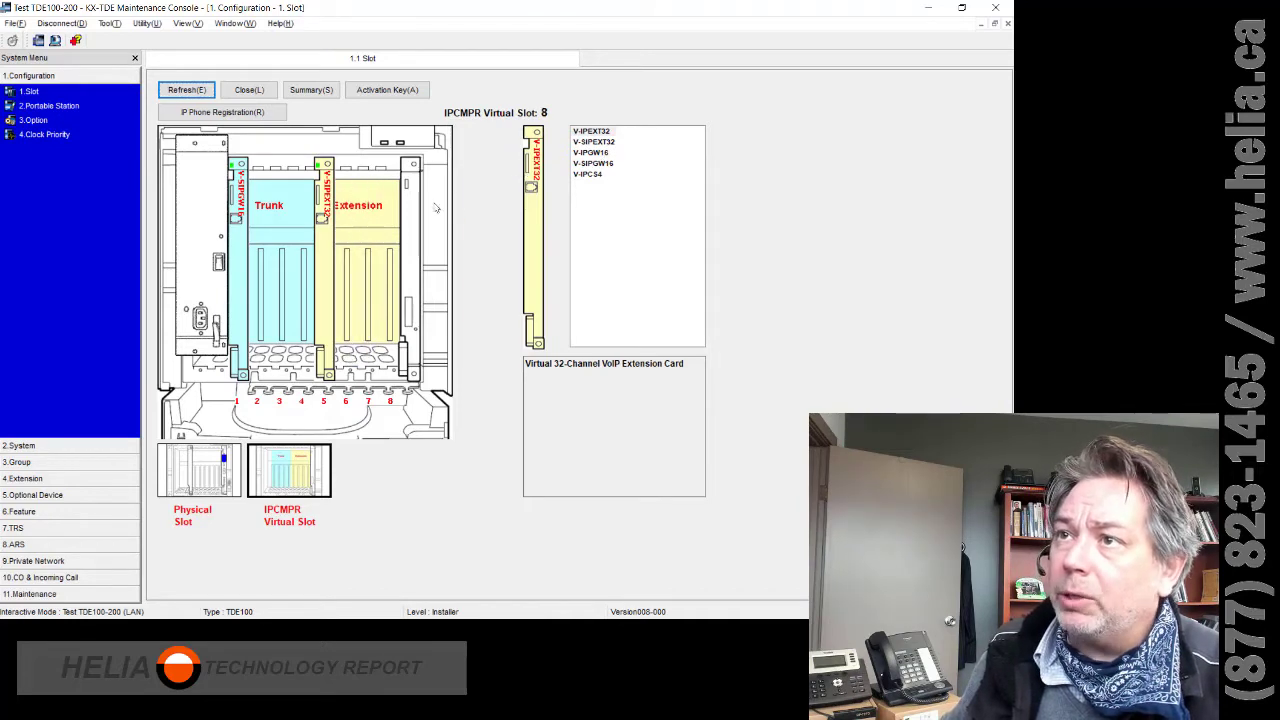
{"action": "right_click", "coordinate": [340, 178]}
{"action": "right_click", "coordinate": [336, 250]}
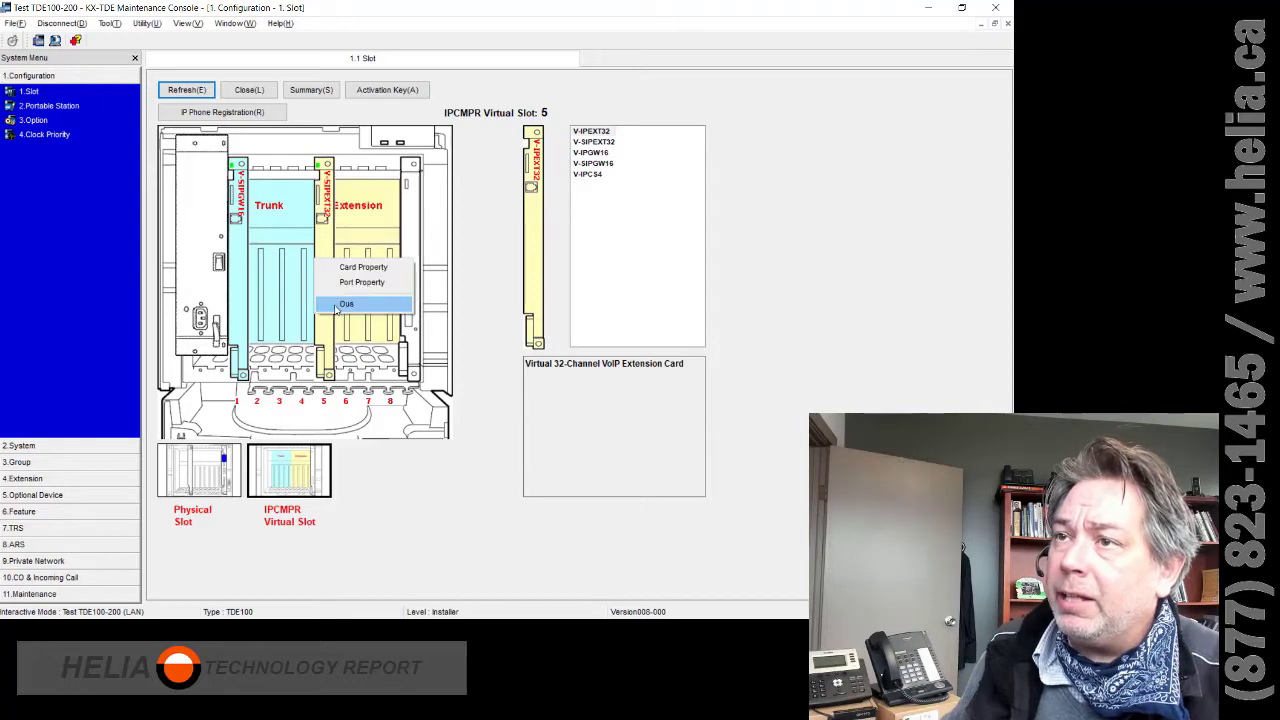
{"action": "right_click", "coordinate": [335, 322]}
{"action": "left_click", "coordinate": [330, 266]}
{"action": "right_click", "coordinate": [336, 342]}
{"action": "left_click", "coordinate": [338, 408]}
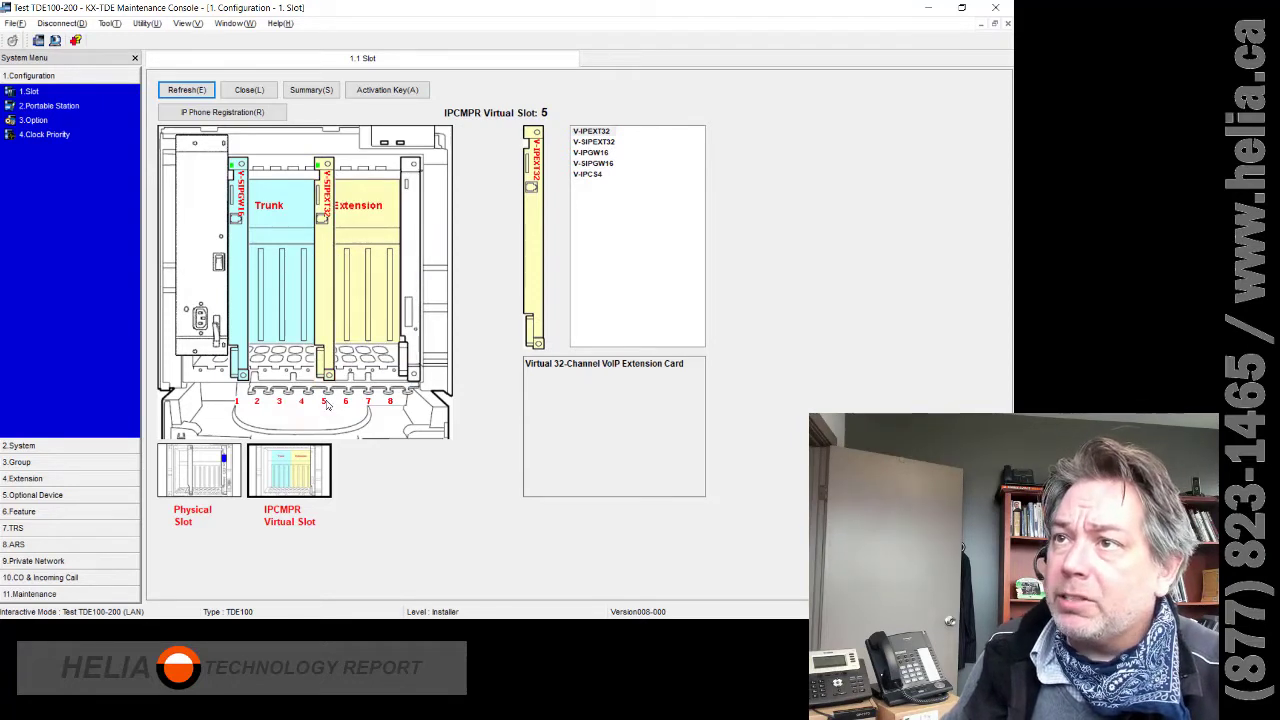
{"action": "right_click", "coordinate": [332, 336]}
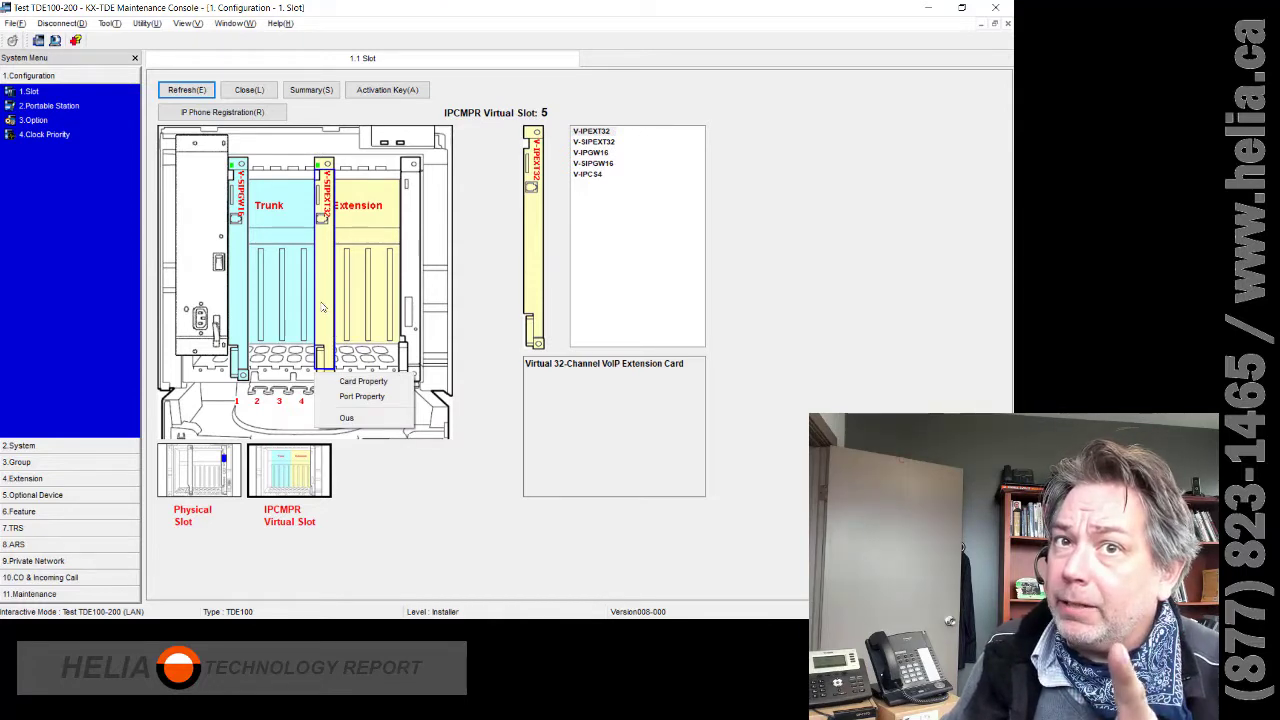
{"action": "left_click", "coordinate": [322, 307]}
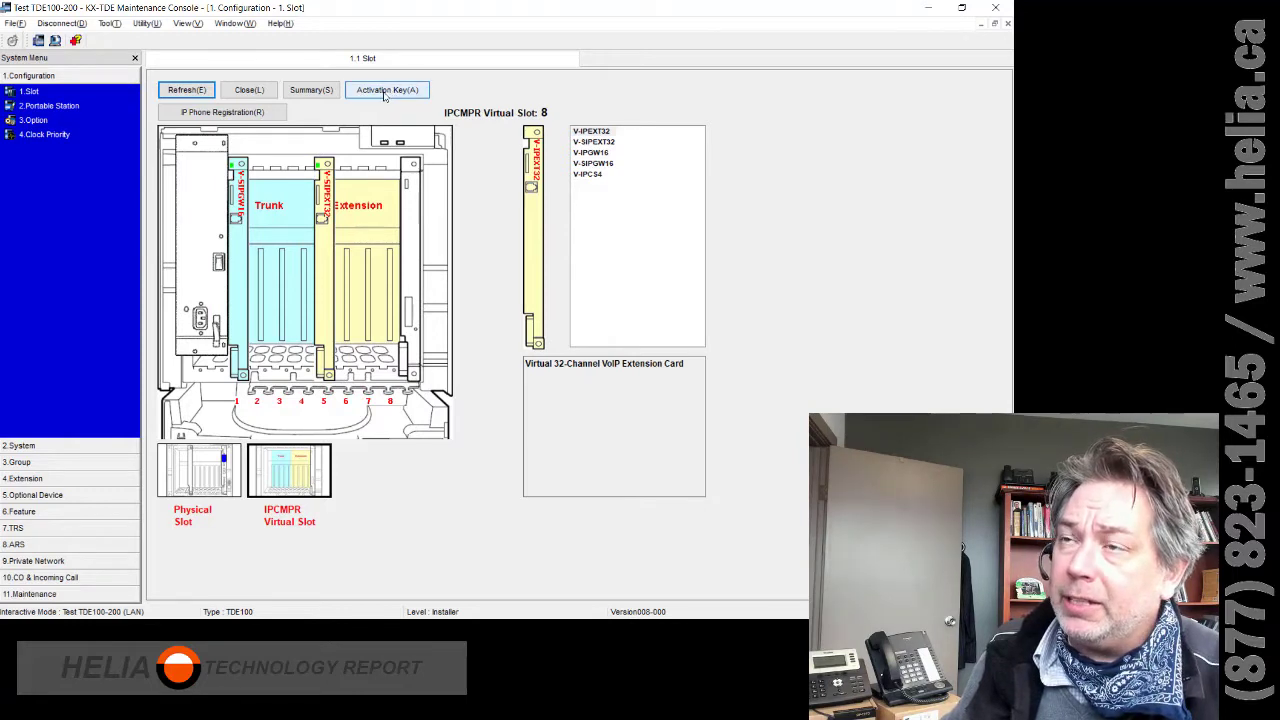
- Check the Activation Key summary shows 2 SIP Extension channels from the SD card, then cancel
{"action": "left_click", "coordinate": [384, 93]}
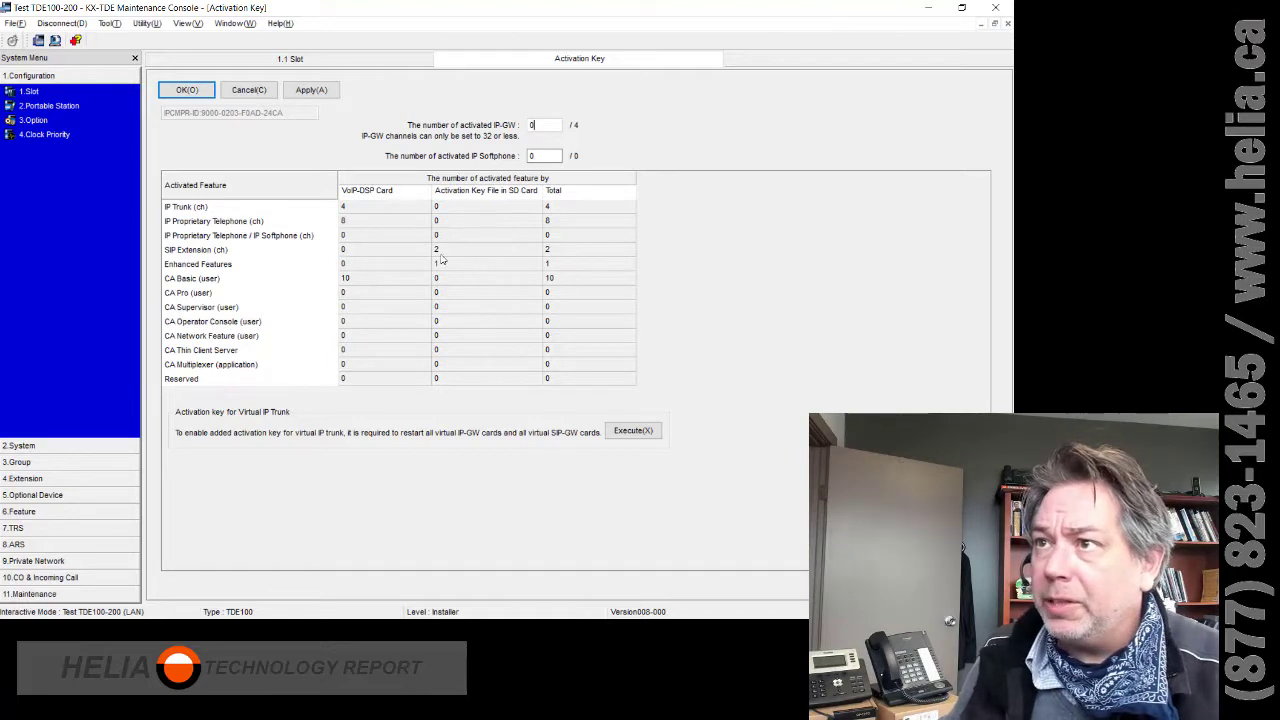
{"action": "left_click", "coordinate": [182, 254]}
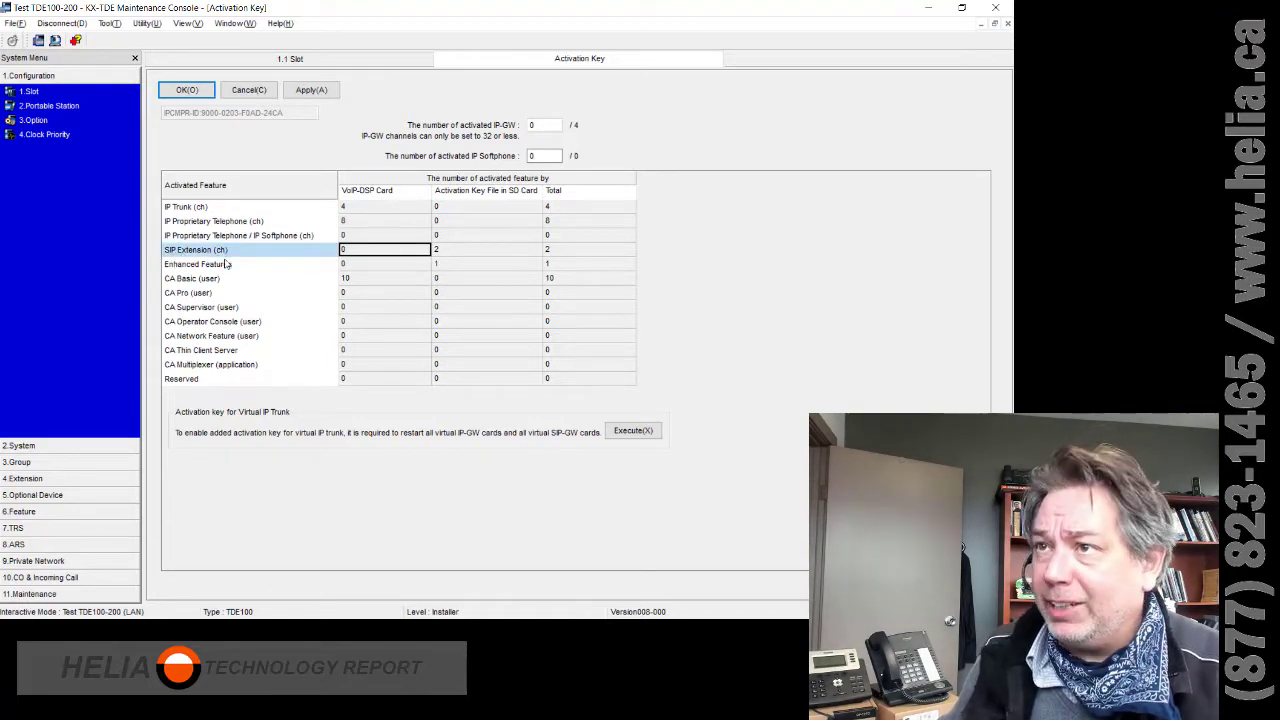
{"action": "left_click", "coordinate": [455, 255]}
{"action": "left_click", "coordinate": [583, 255]}
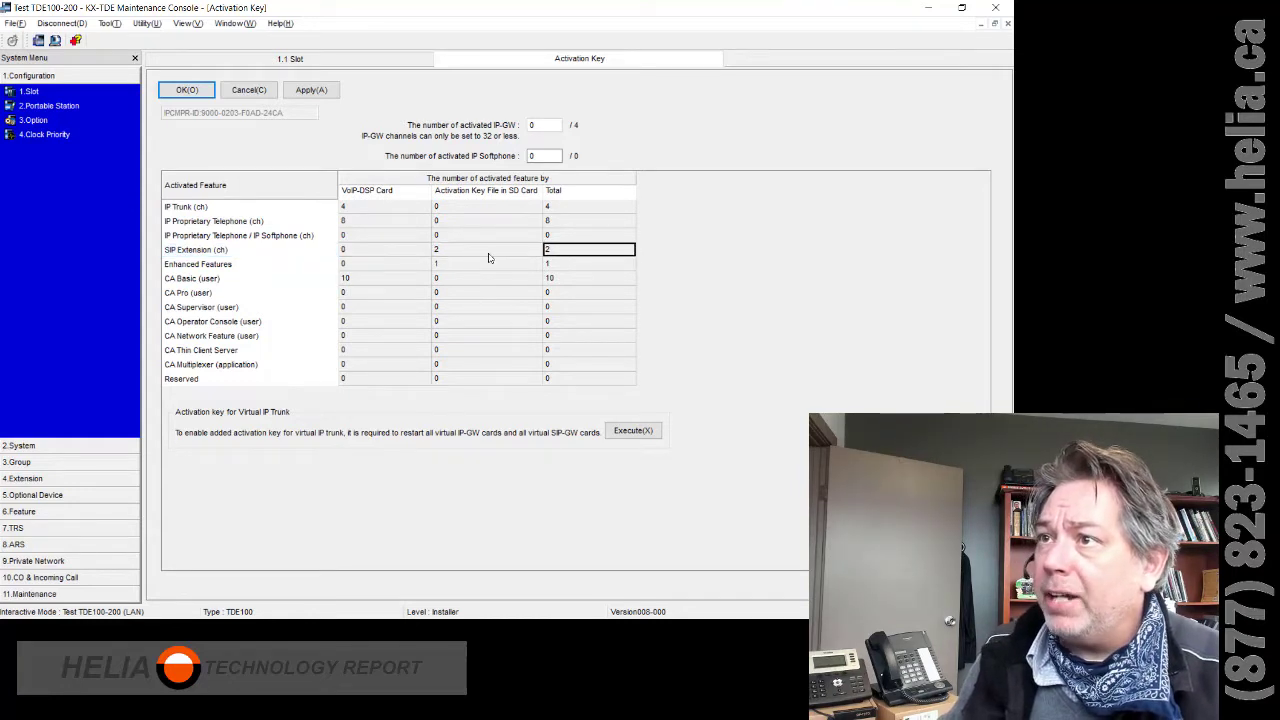
{"action": "left_click", "coordinate": [490, 256]}
{"action": "left_click", "coordinate": [553, 255]}
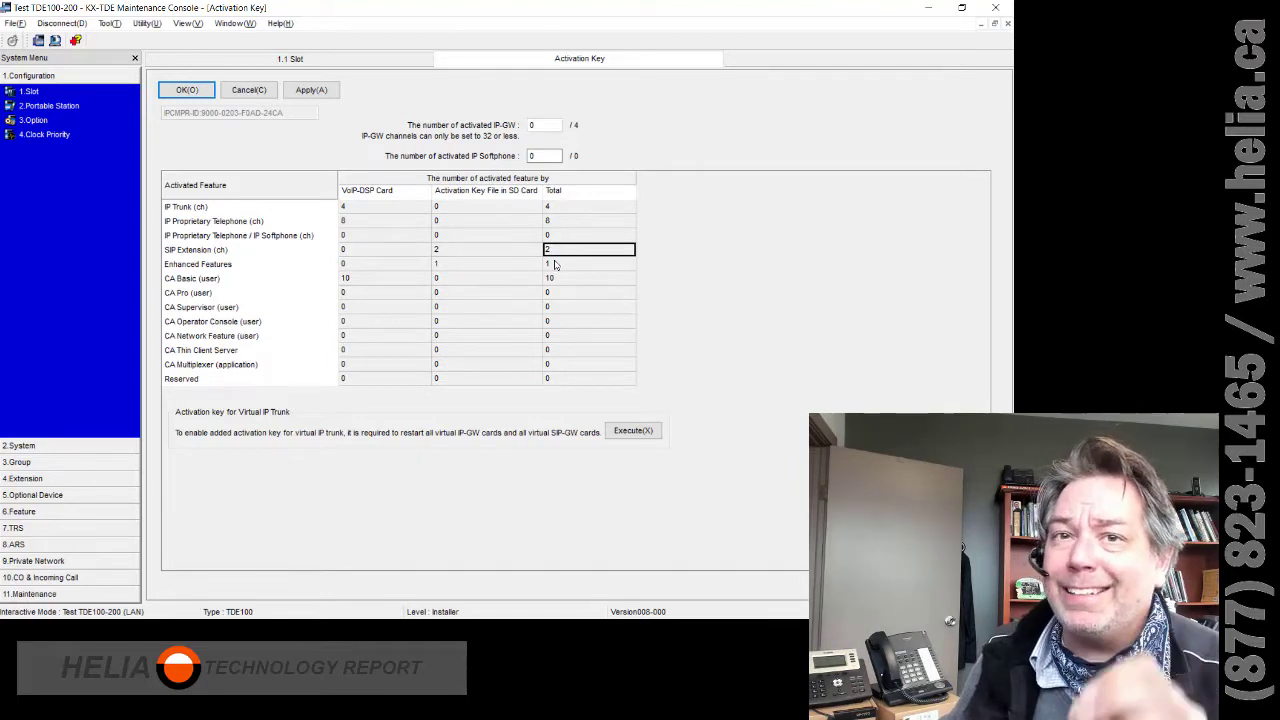
{"action": "left_click", "coordinate": [442, 253]}
{"action": "left_click", "coordinate": [581, 257]}
{"action": "left_click", "coordinate": [493, 256]}
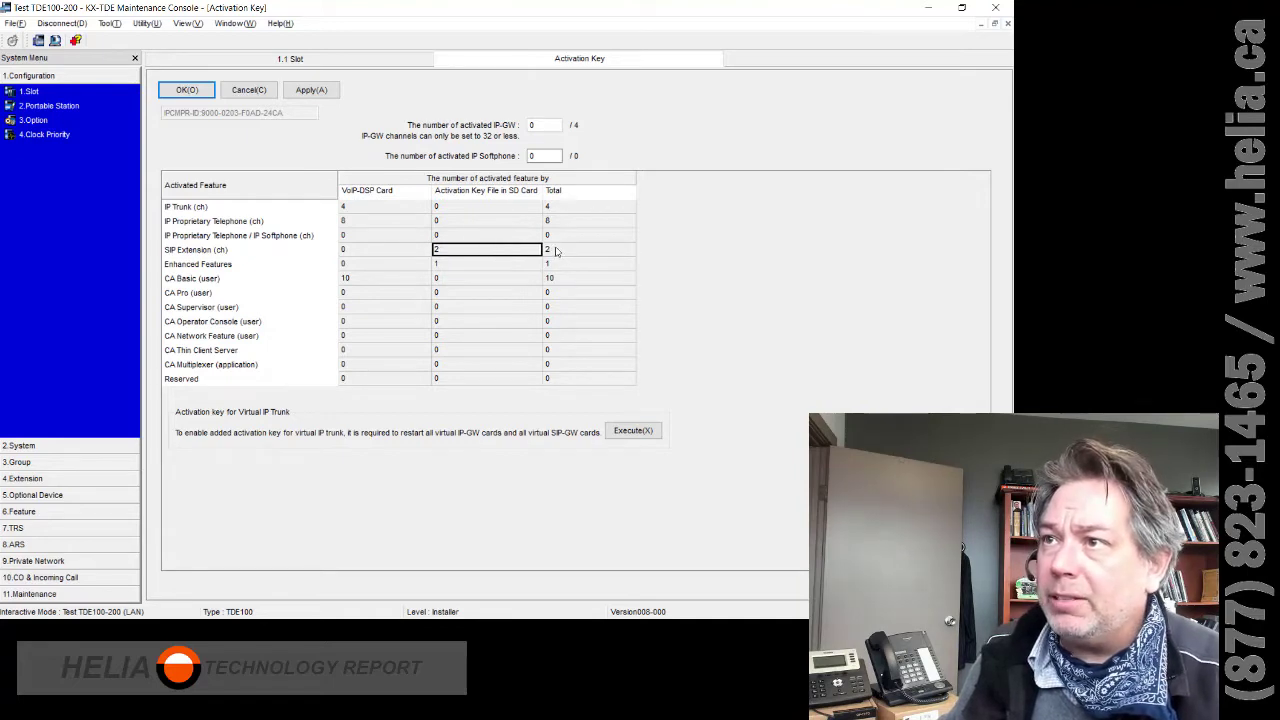
{"action": "left_click", "coordinate": [249, 90]}
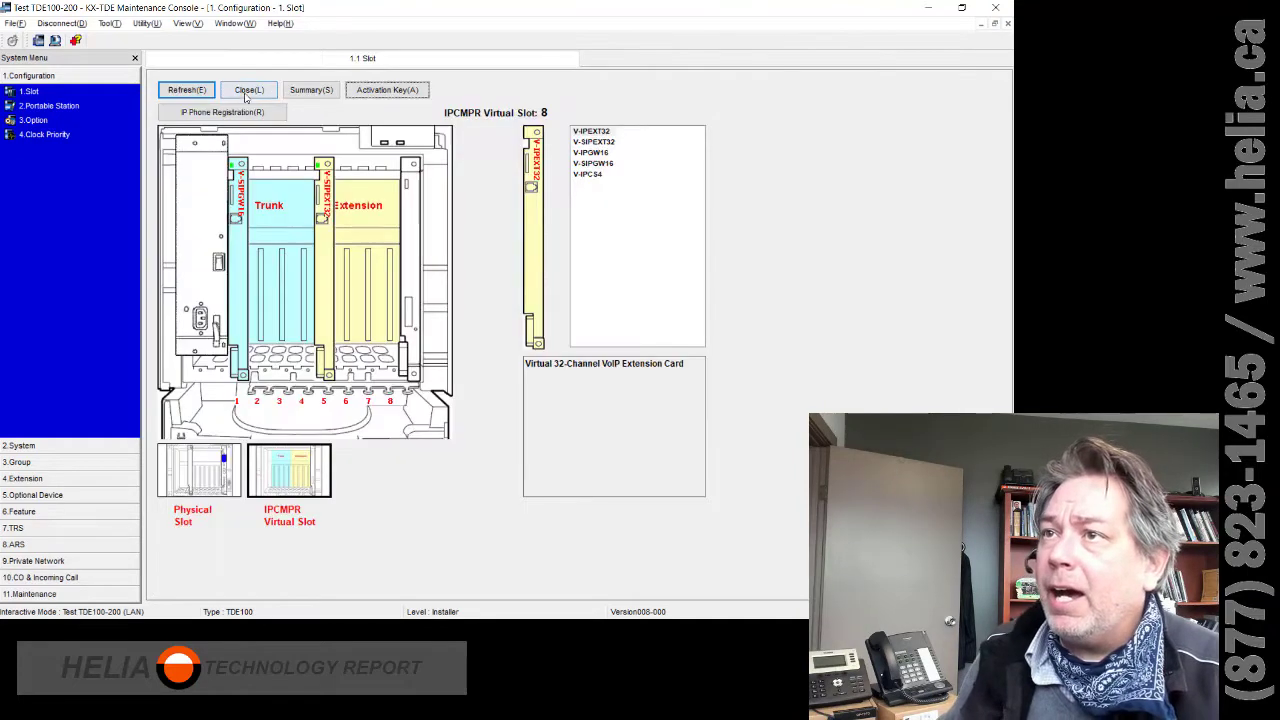
{"action": "right_click", "coordinate": [316, 277]}
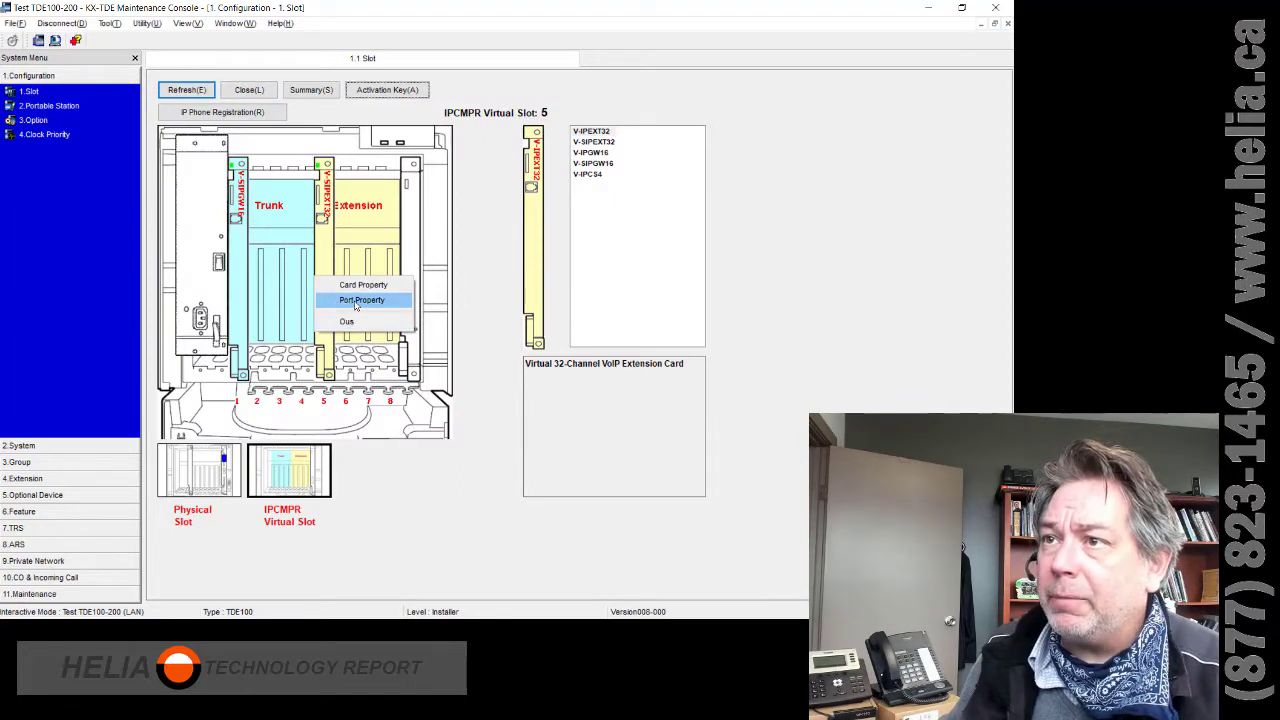
{"action": "left_click", "coordinate": [355, 302]}
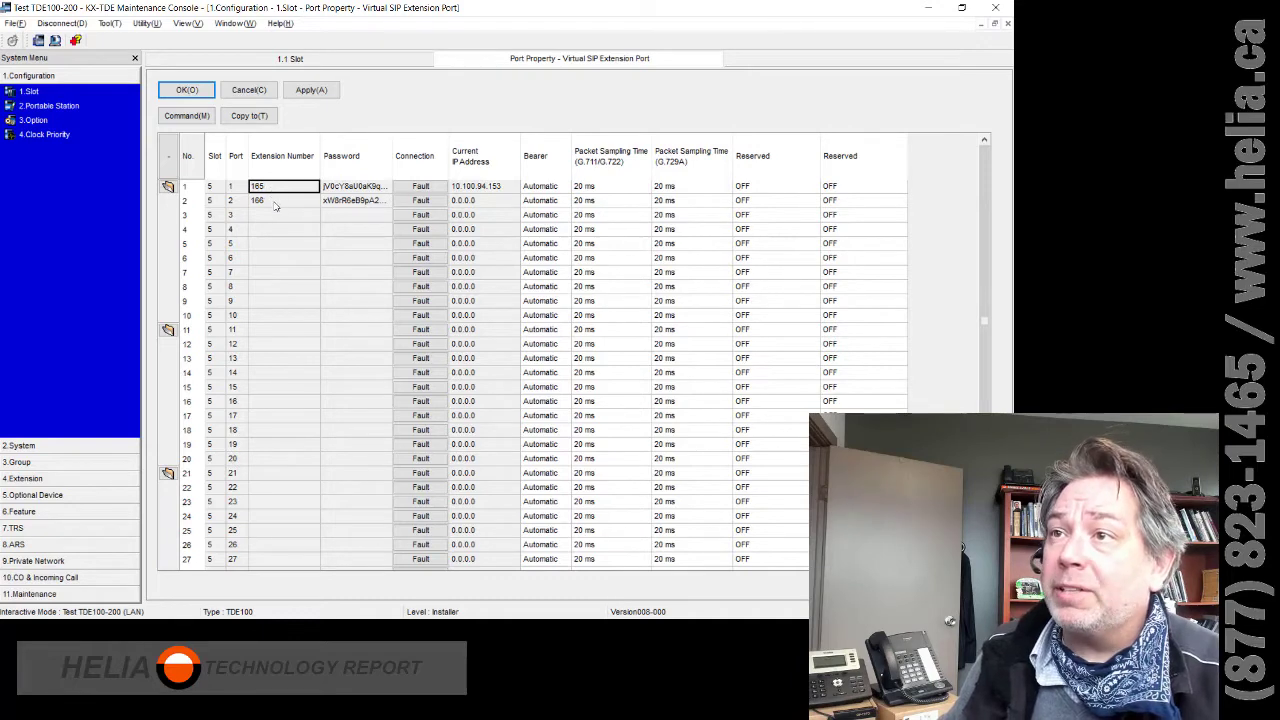
{"action": "left_click", "coordinate": [360, 188]}
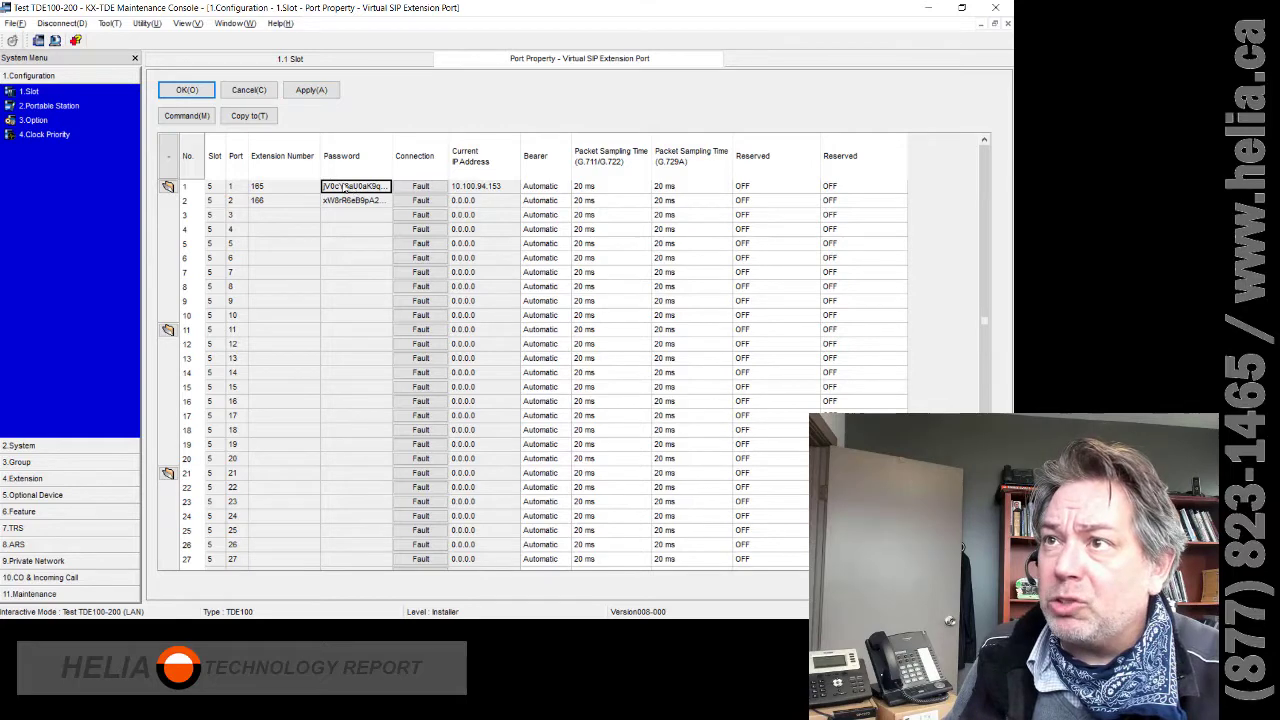
{"action": "left_click", "coordinate": [247, 92]}
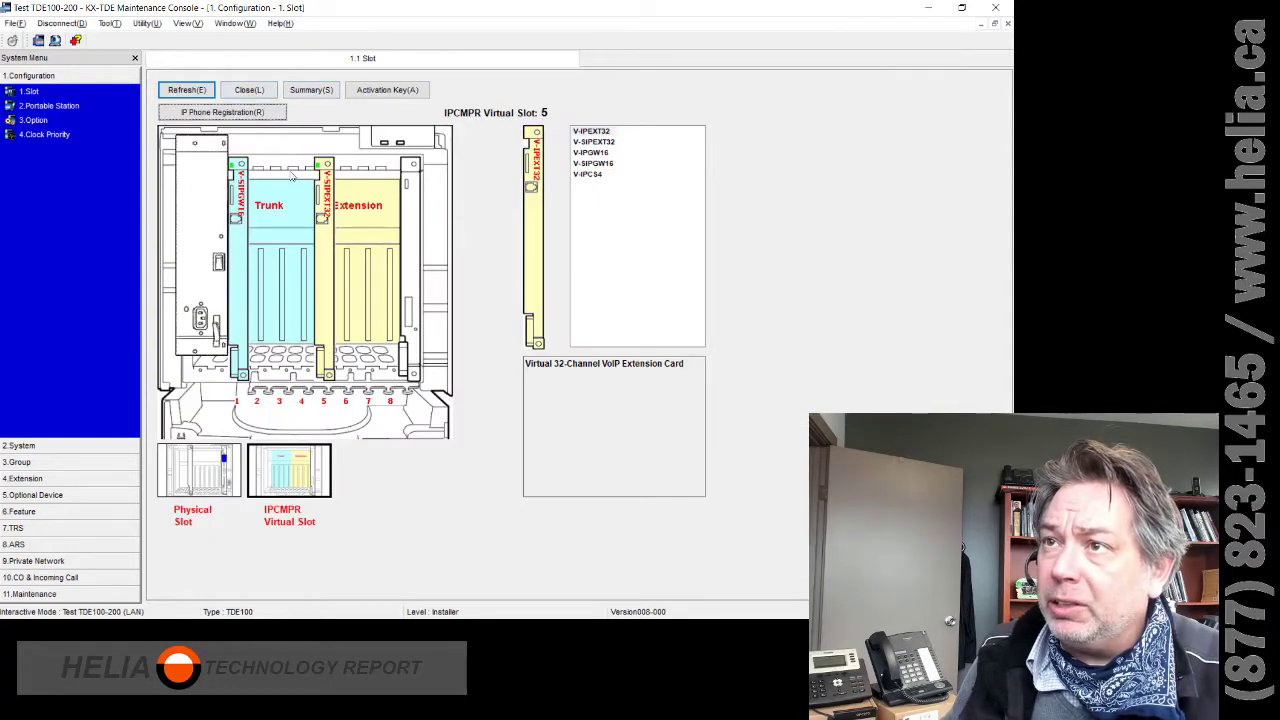
- Put the slot 5 virtual SIP extension card out of service and reopen its port properties
{"action": "right_click", "coordinate": [316, 206]}
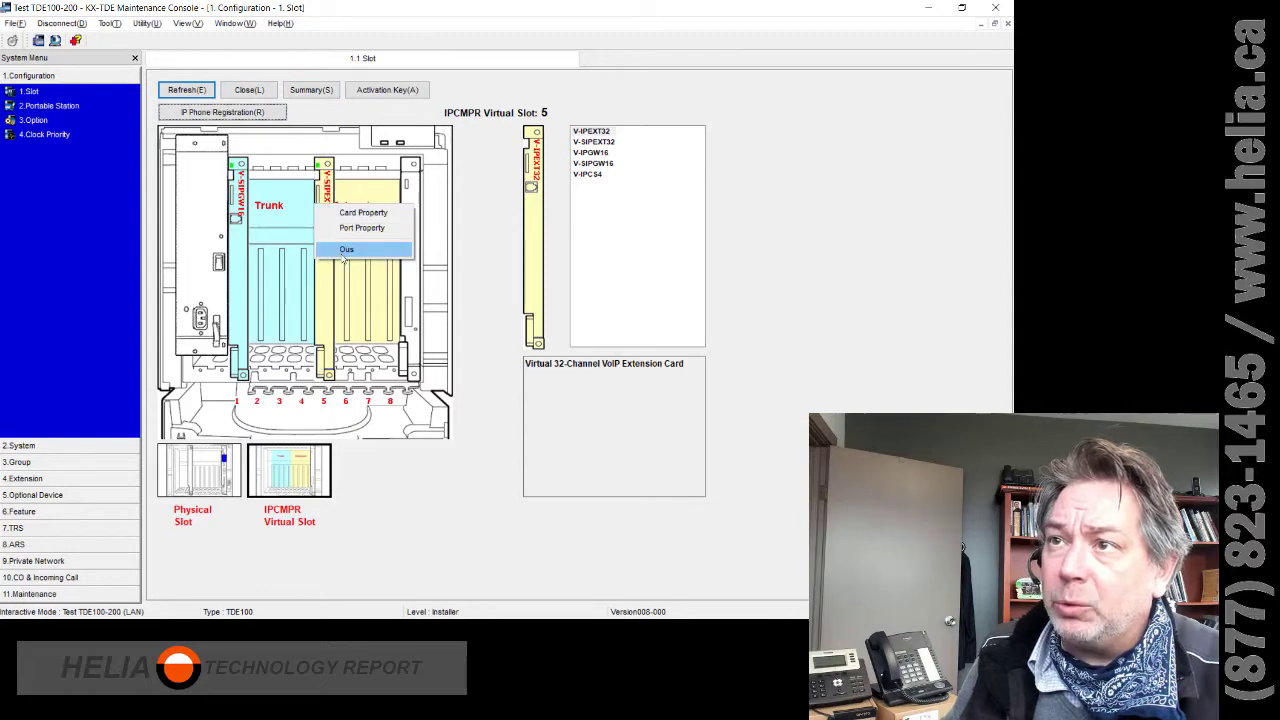
{"action": "left_click", "coordinate": [346, 249]}
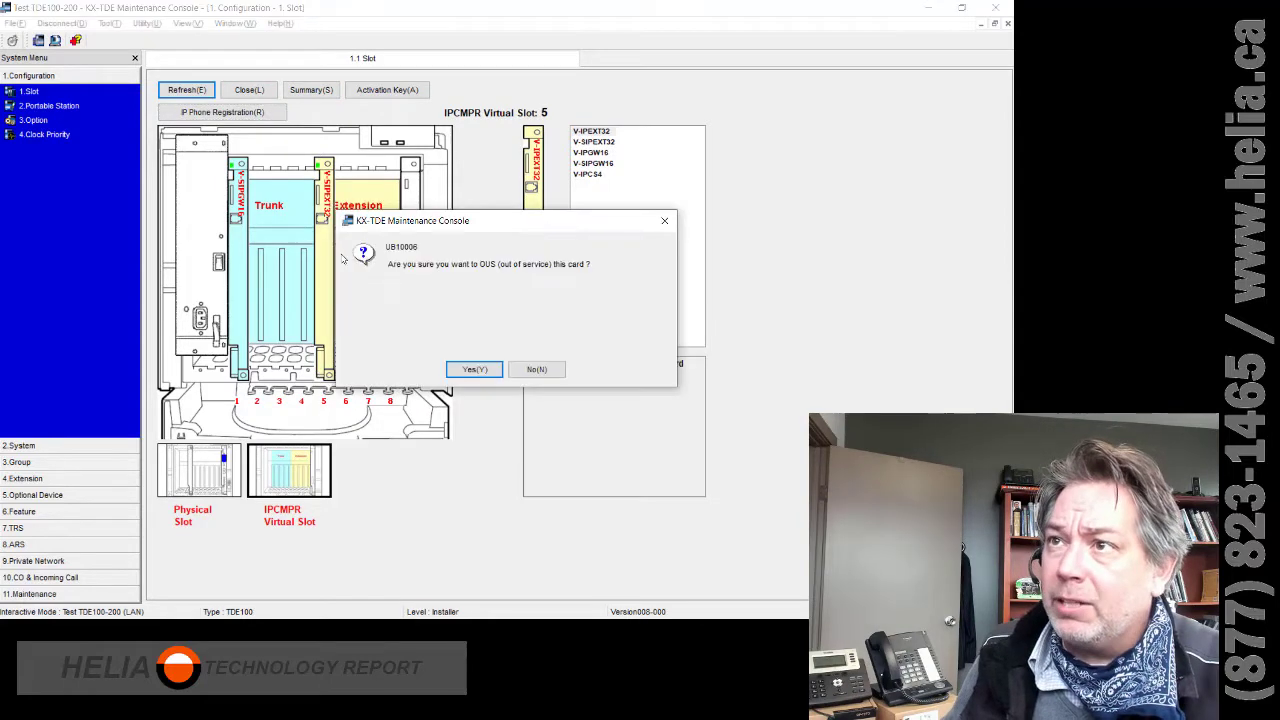
{"action": "left_click", "coordinate": [474, 374]}
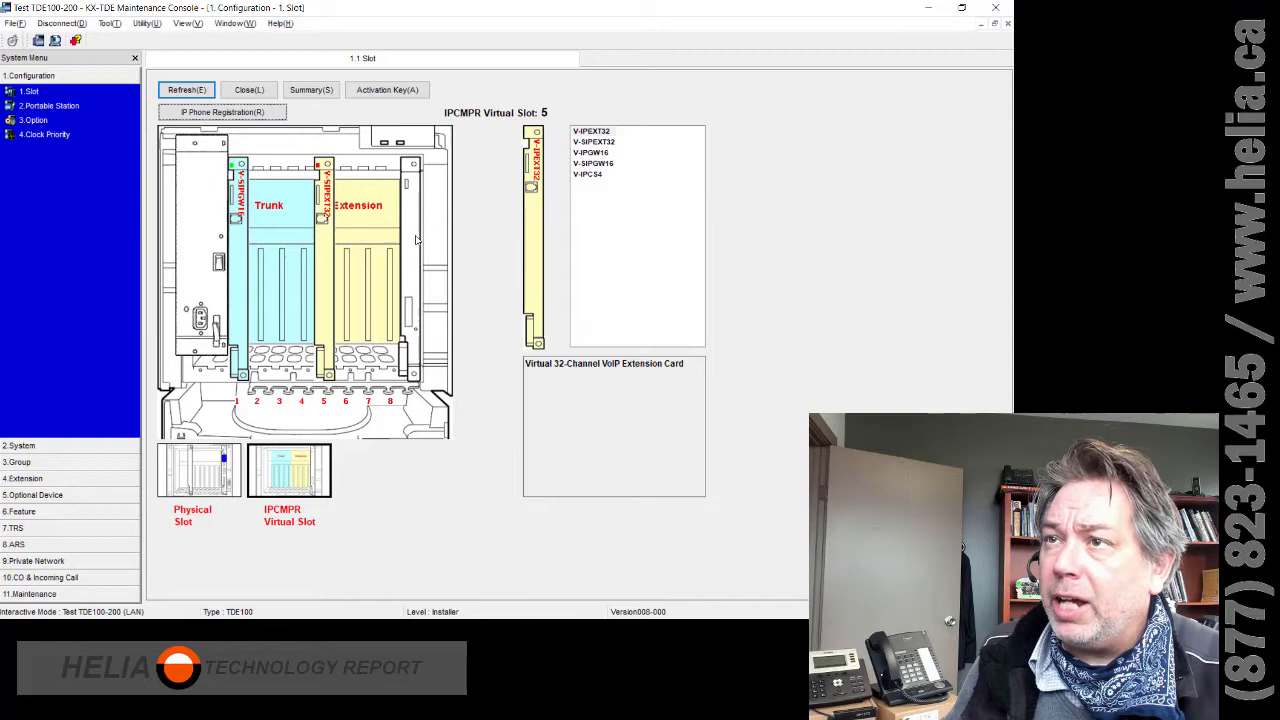
{"action": "right_click", "coordinate": [324, 246]}
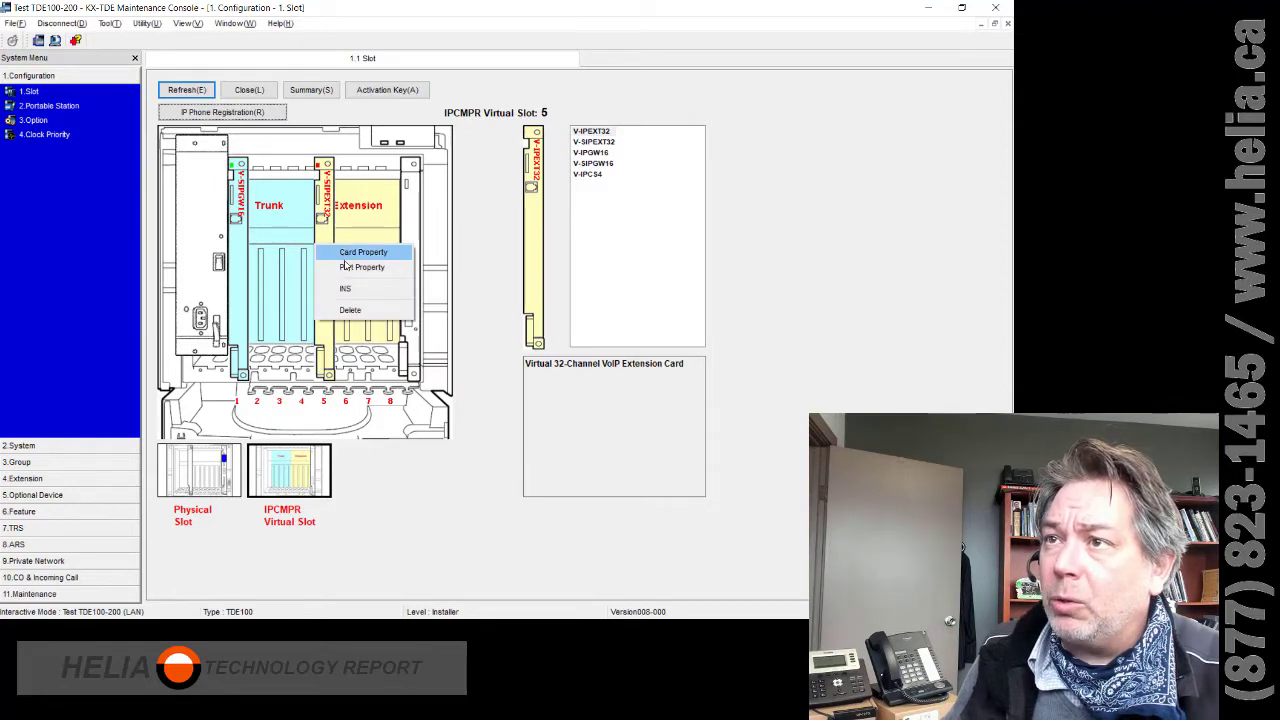
{"action": "left_click", "coordinate": [346, 271]}
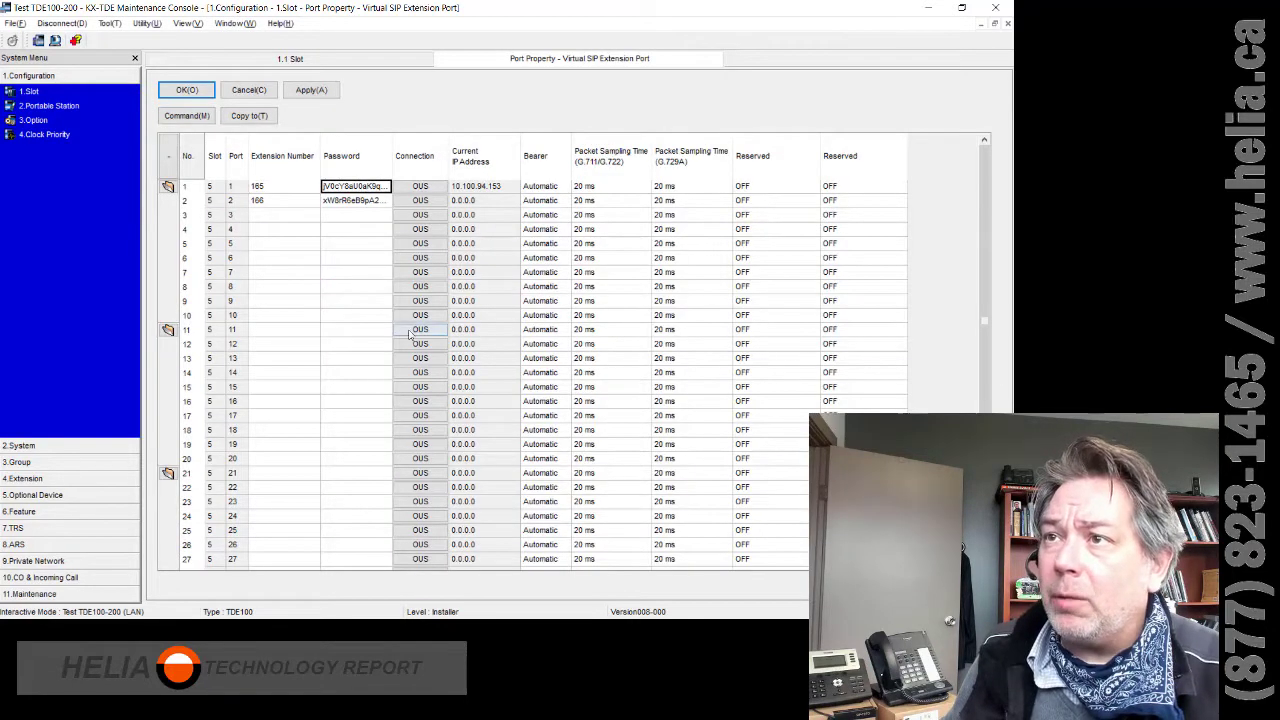
- Switch to the Strong Password Generator page in Chrome
{"action": "key", "text": "alt+Tab"}
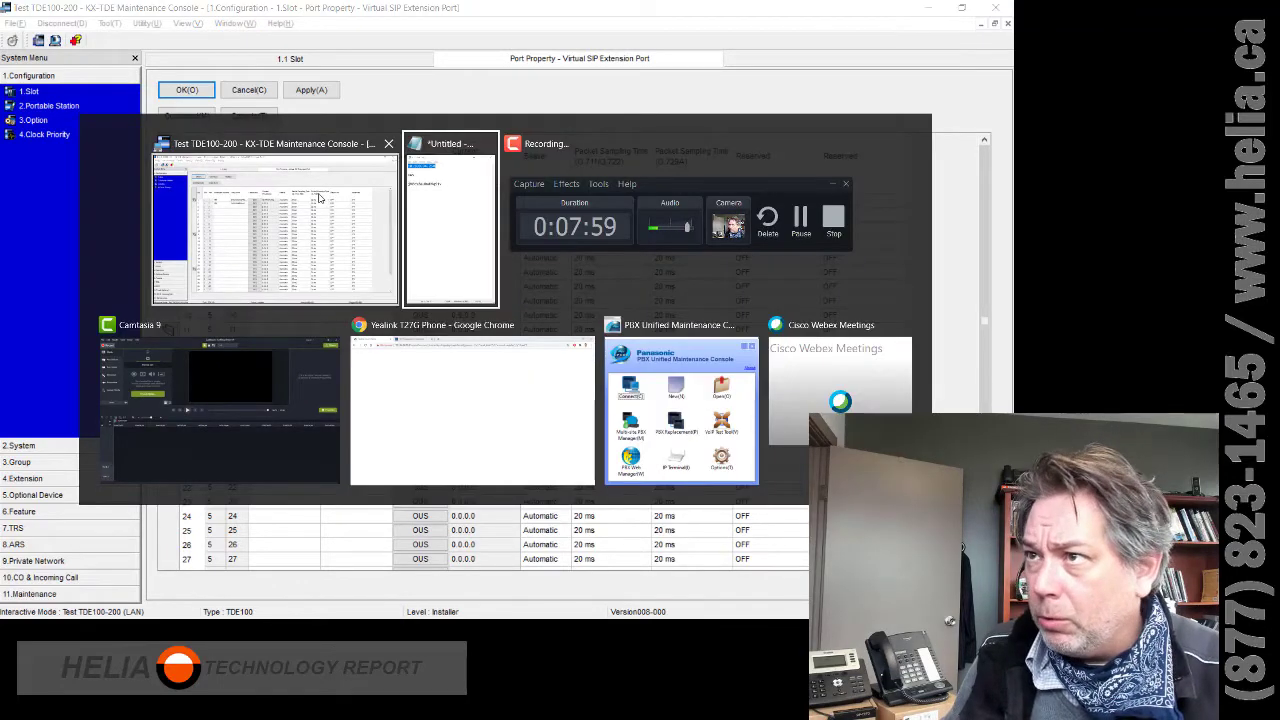
{"action": "key", "text": "alt+Tab"}
{"action": "key", "text": "alt+Tab"}
{"action": "key", "text": "alt+Tab"}
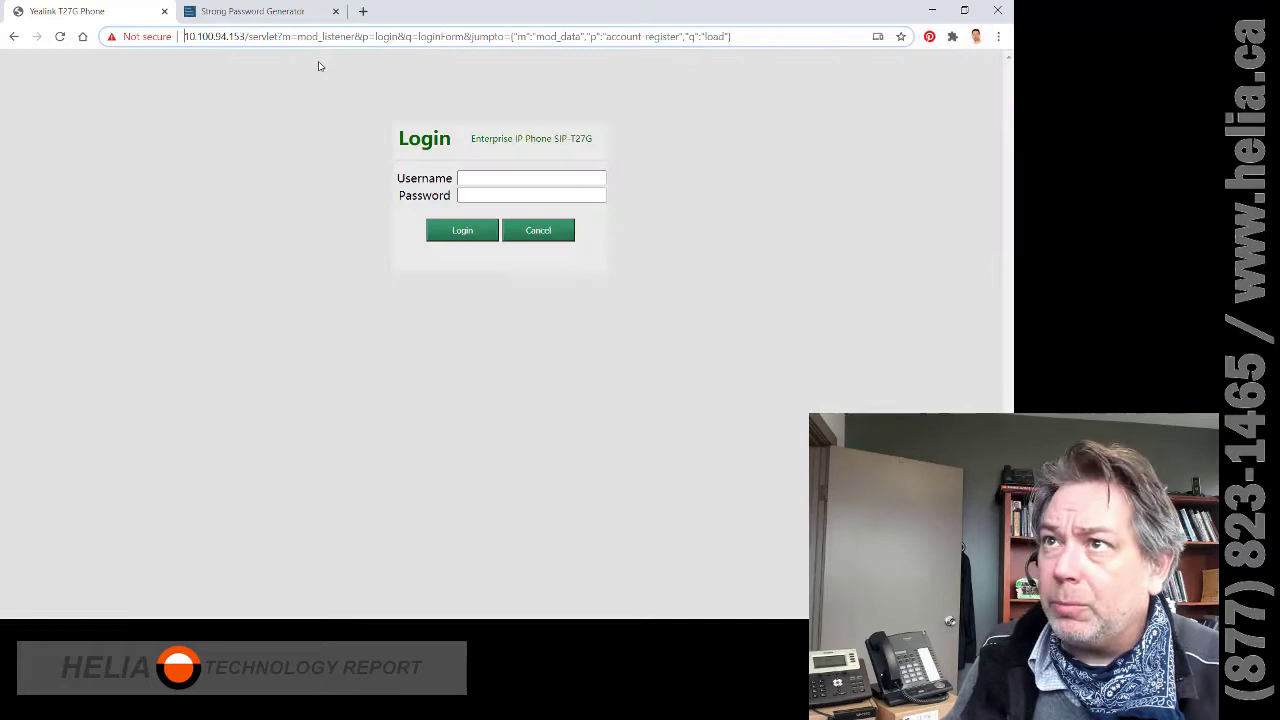
{"action": "left_click", "coordinate": [258, 12]}
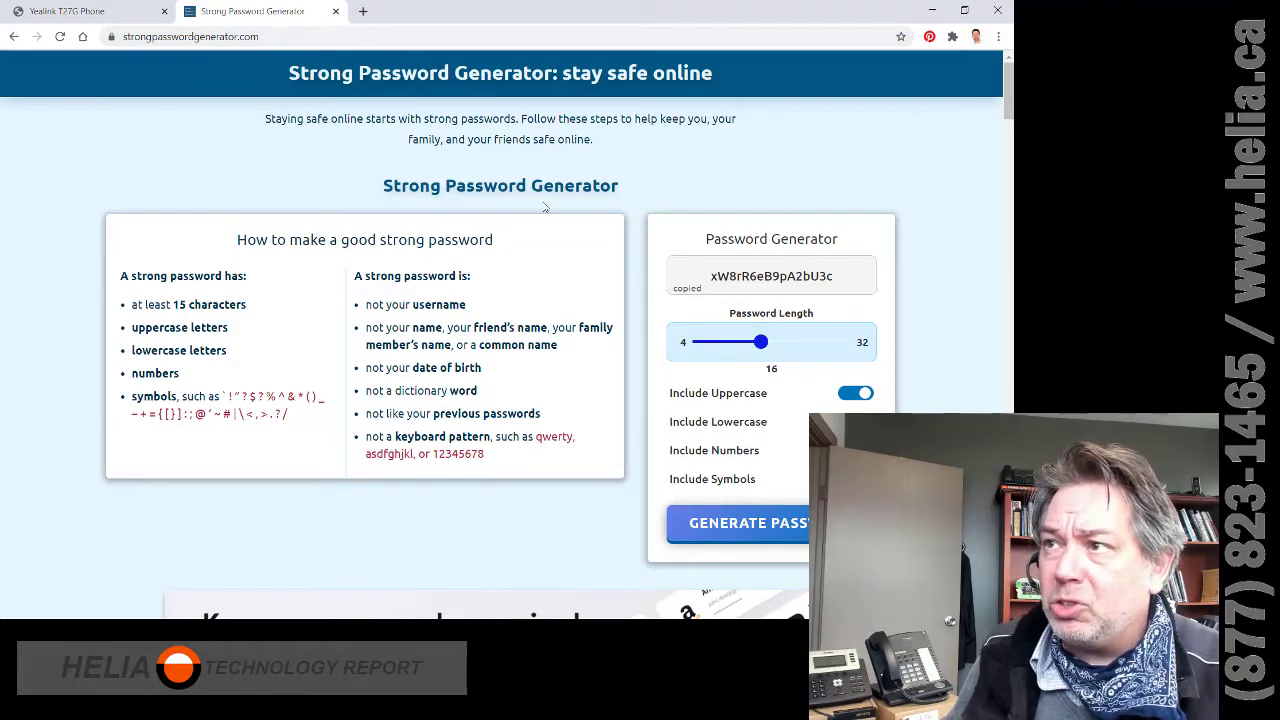
- Review the generated 16-character password and return to the maintenance console
{"action": "mouse_move", "coordinate": [866, 279]}
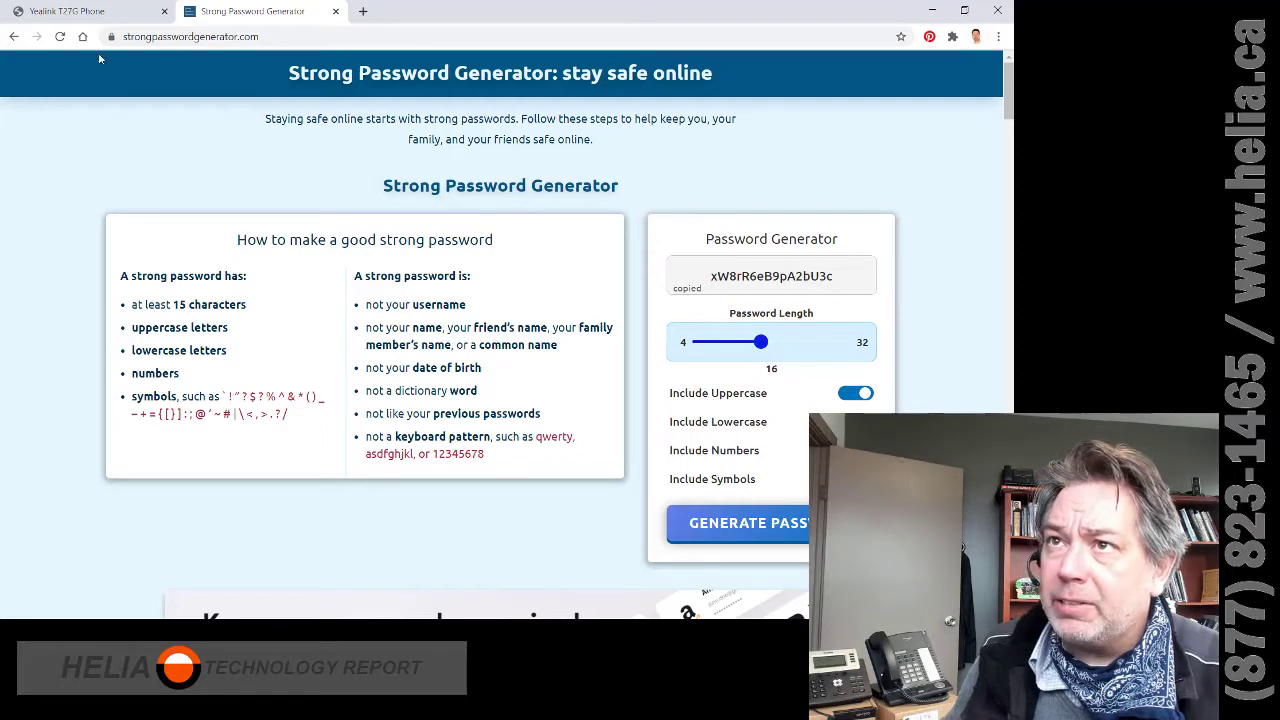
{"action": "key", "text": "alt+Tab"}
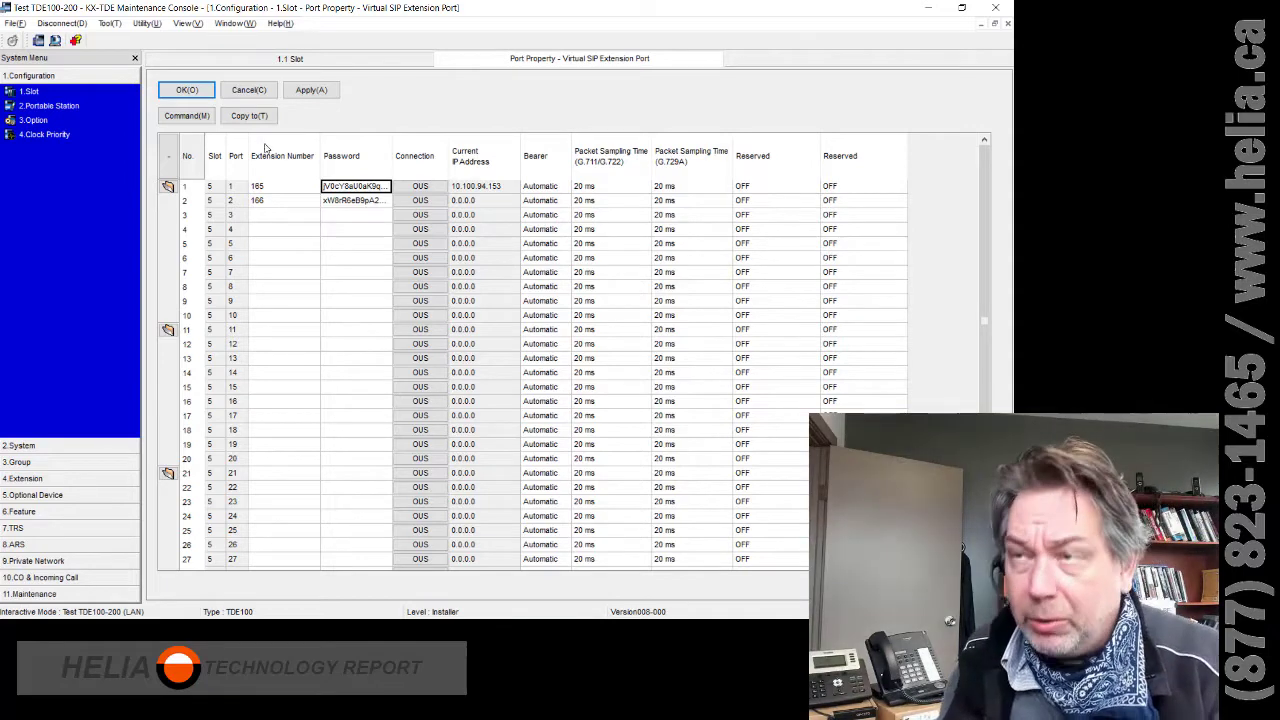
- Bring the Chrome Strong Password Generator window back in front of the console
{"action": "key", "text": "alt+Tab"}
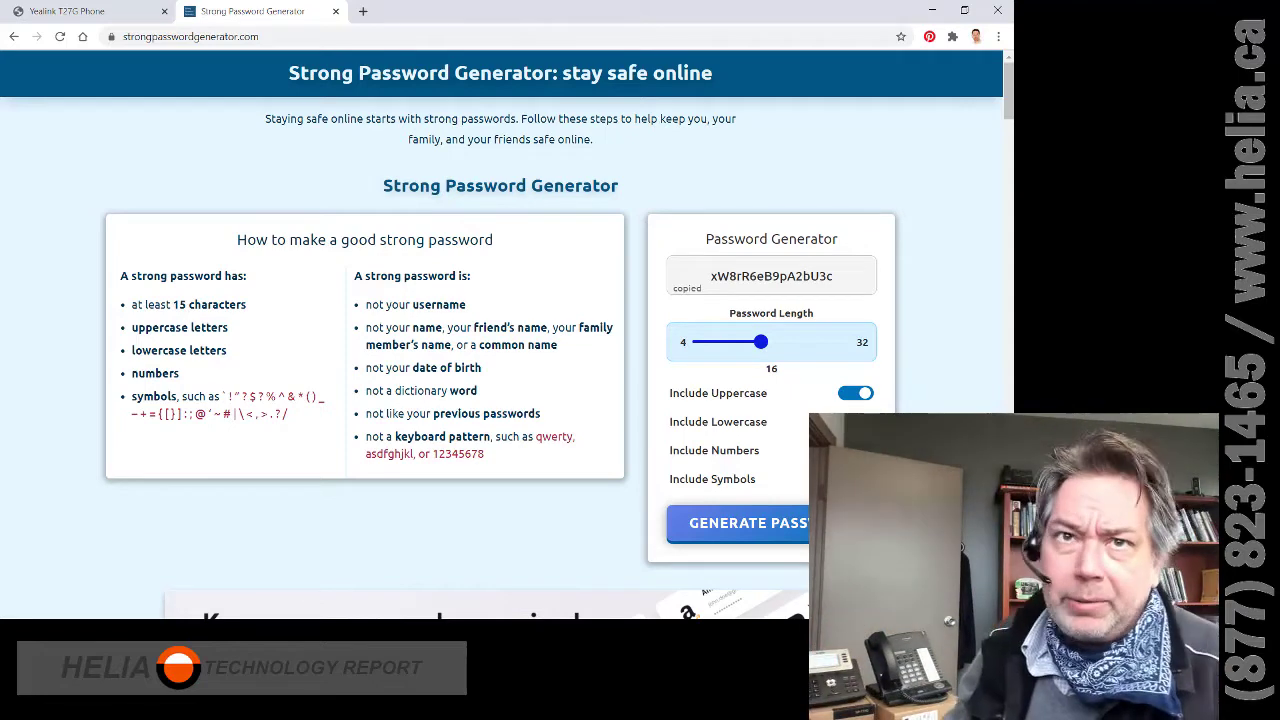
- Log in to the Yealink T27G phone's web page with the admin credentials
{"action": "left_click", "coordinate": [138, 8]}
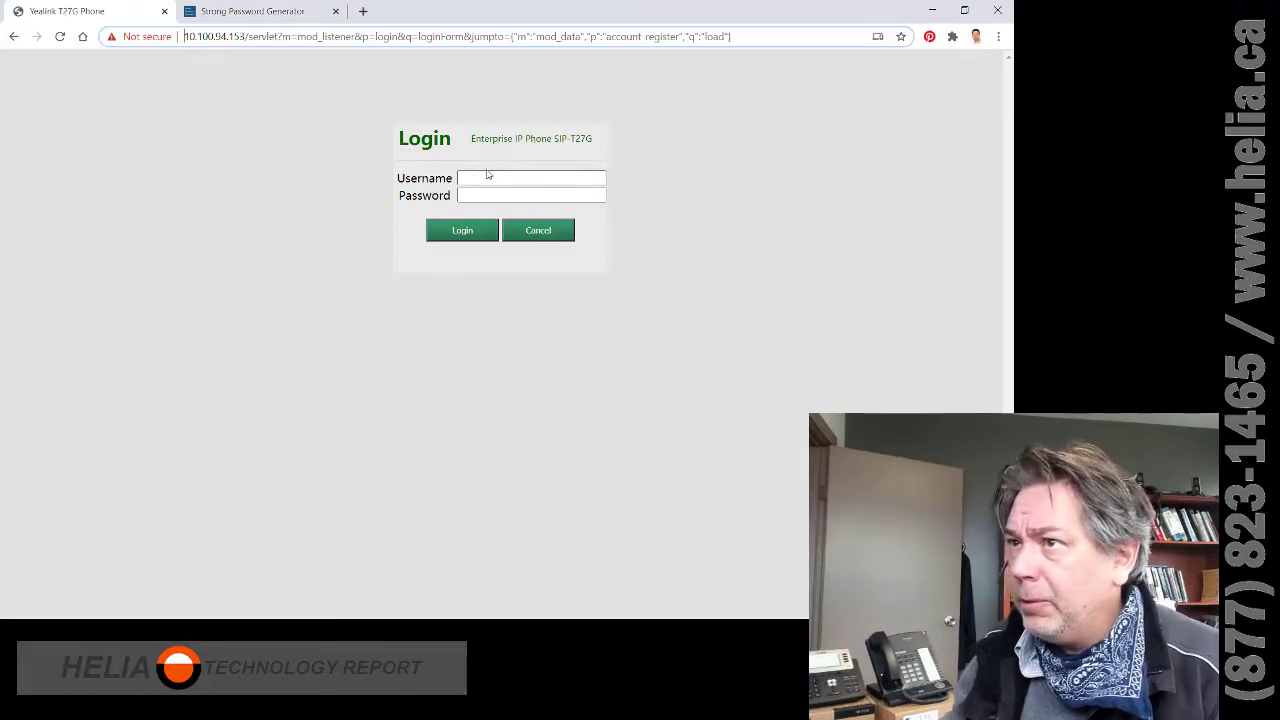
{"action": "left_click", "coordinate": [490, 176]}
{"action": "type", "text": "admin"}
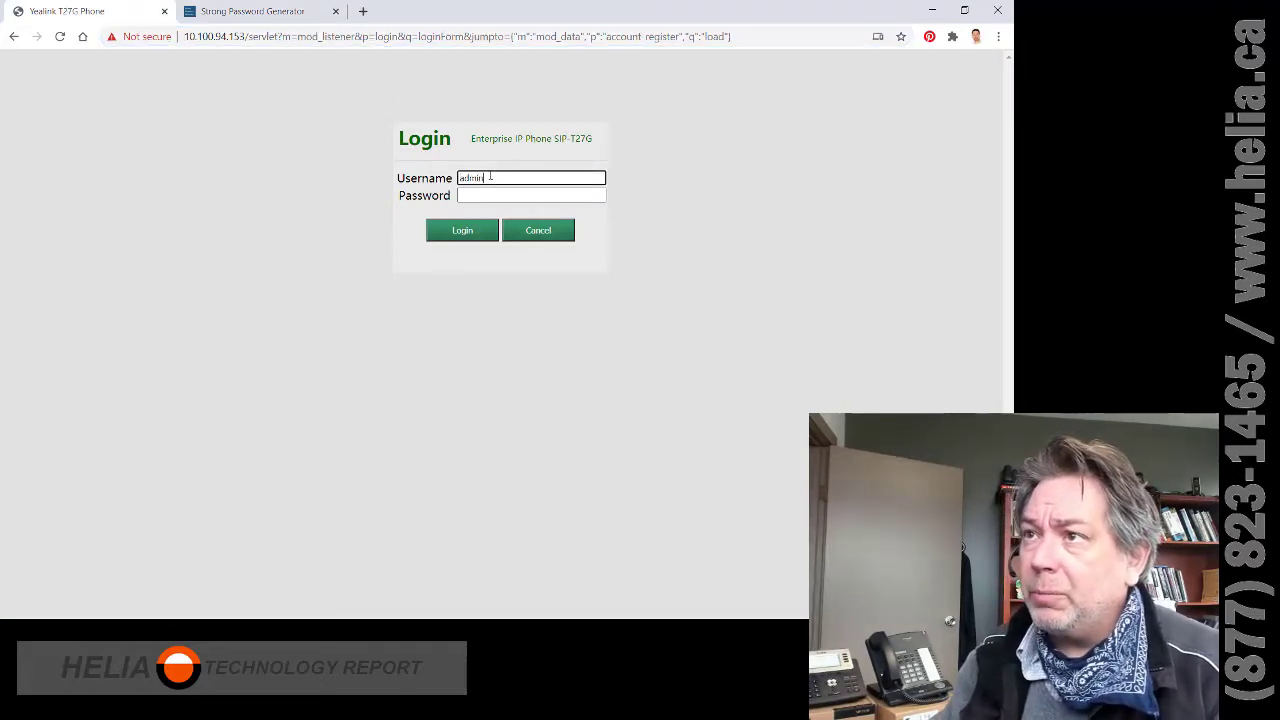
{"action": "key", "text": "Tab"}
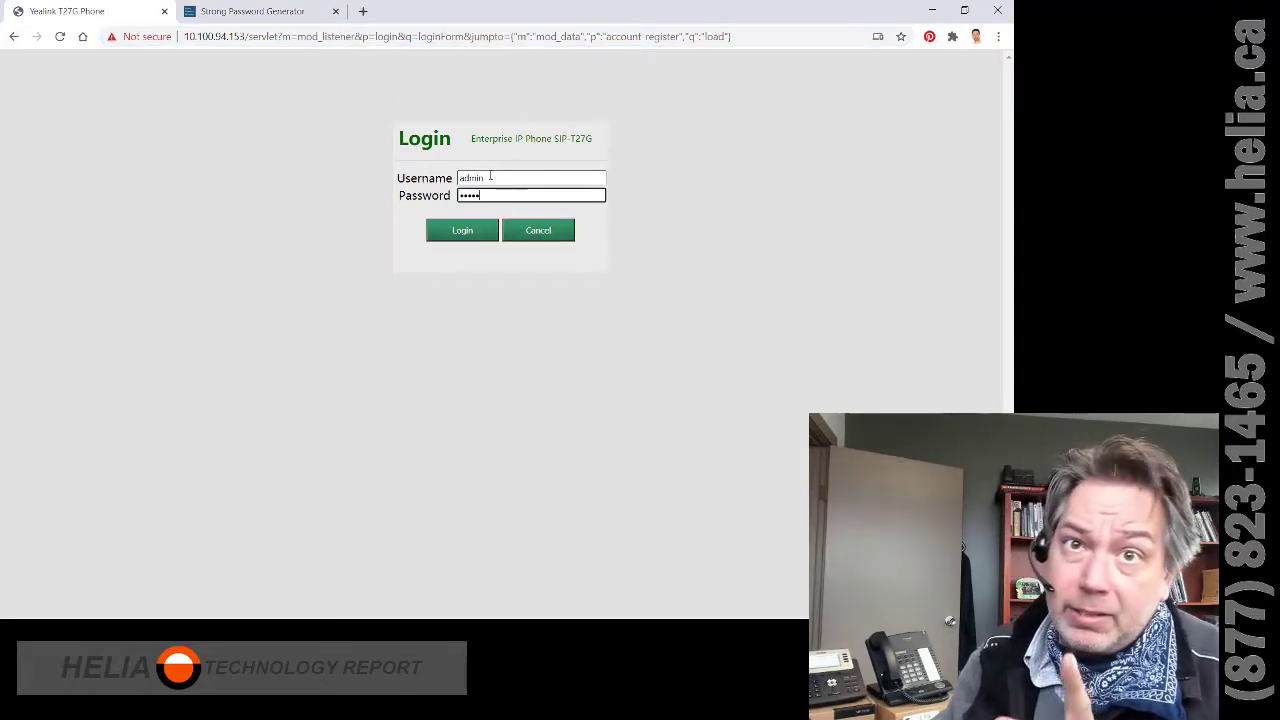
{"action": "type", "text": "admin"}
{"action": "left_click", "coordinate": [460, 230]}
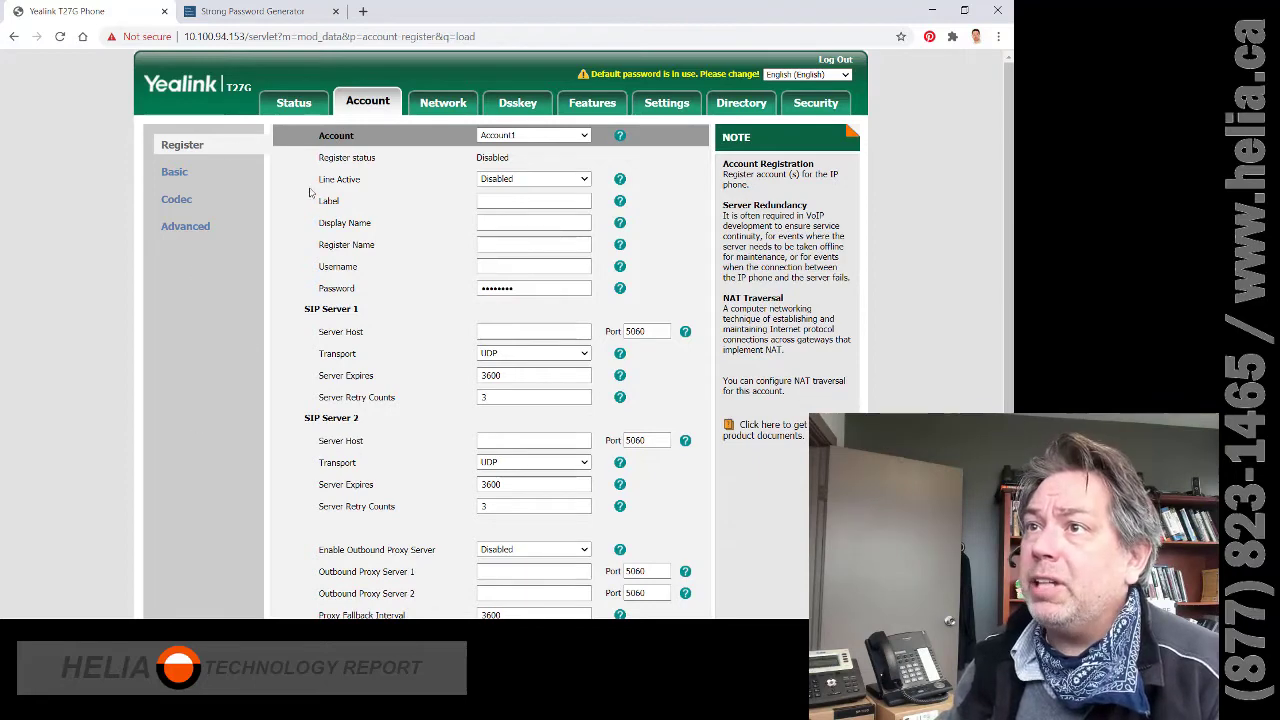
- Enter the user's name plus 165 as Account1's Label and paste it into Display Name
{"action": "left_click", "coordinate": [297, 110]}
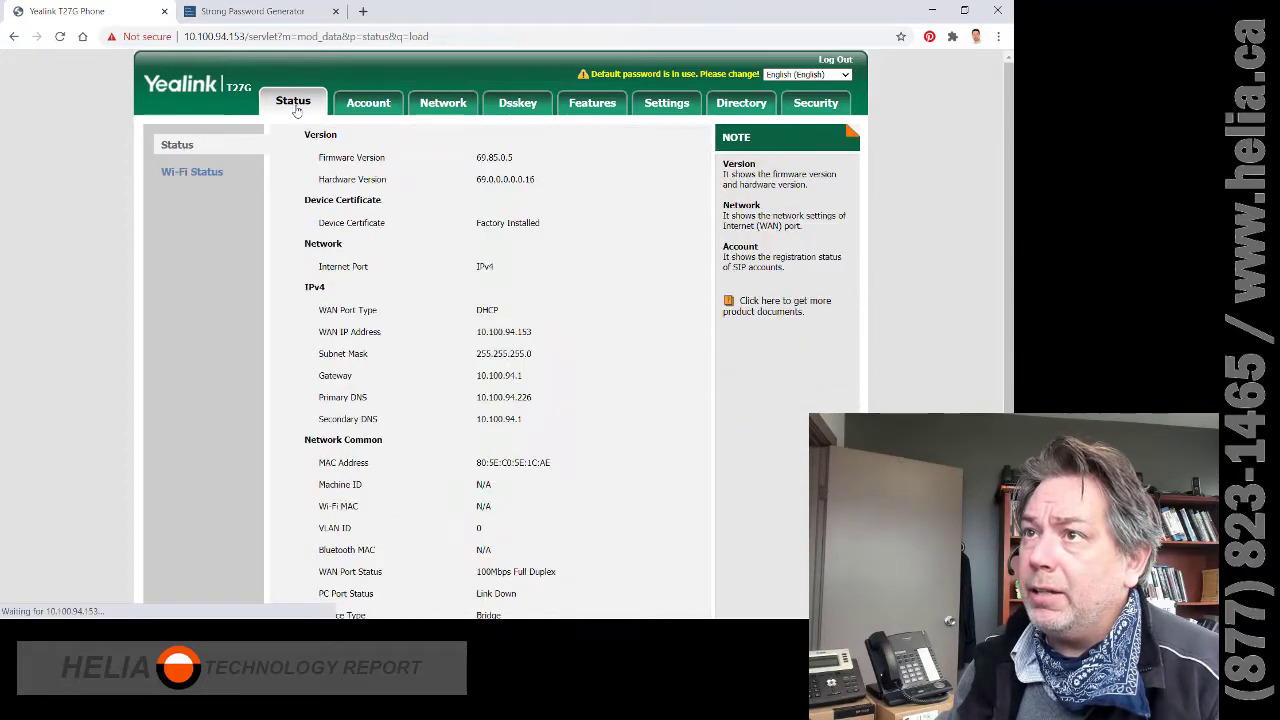
{"action": "left_click", "coordinate": [369, 111]}
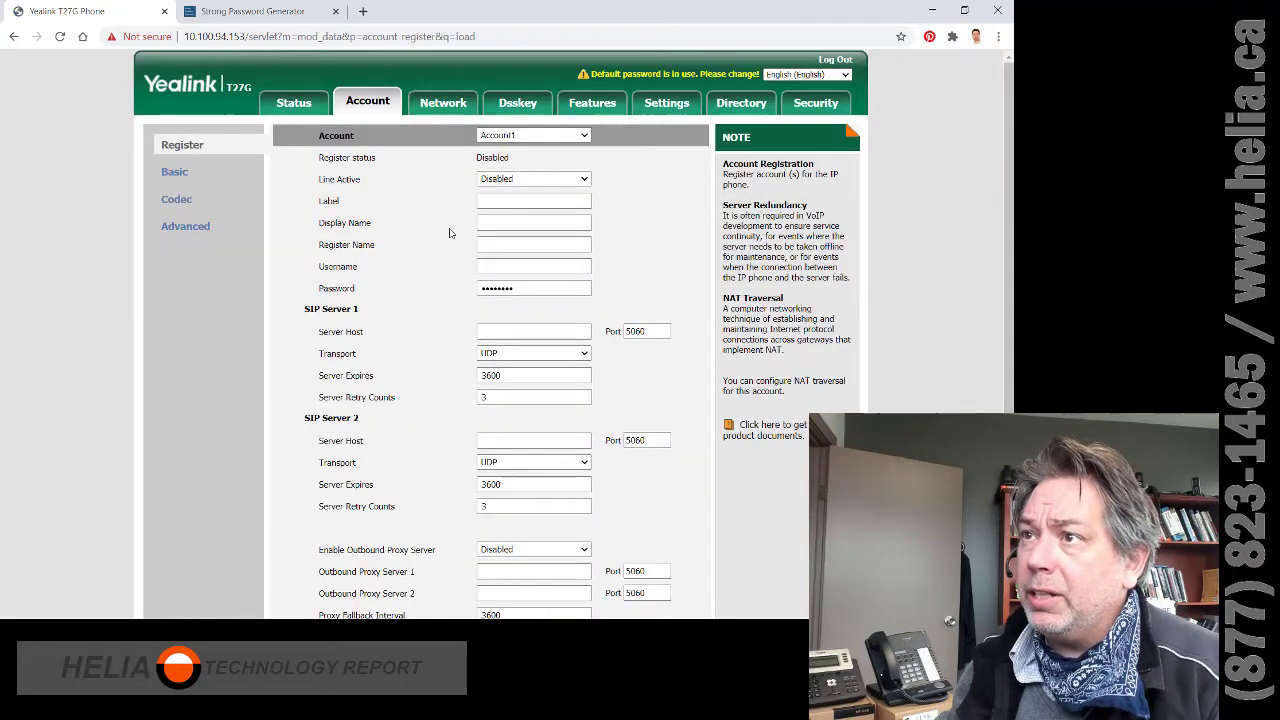
{"action": "left_click", "coordinate": [509, 201]}
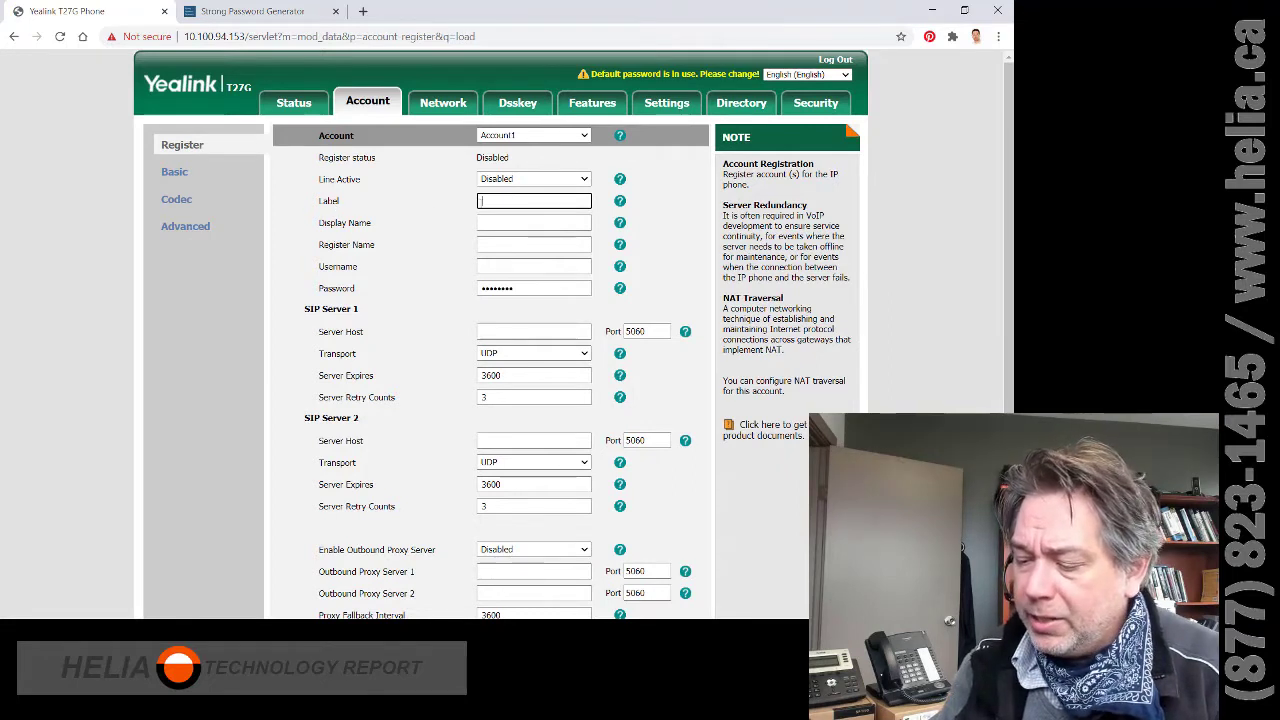
{"action": "type", "text": "He"}
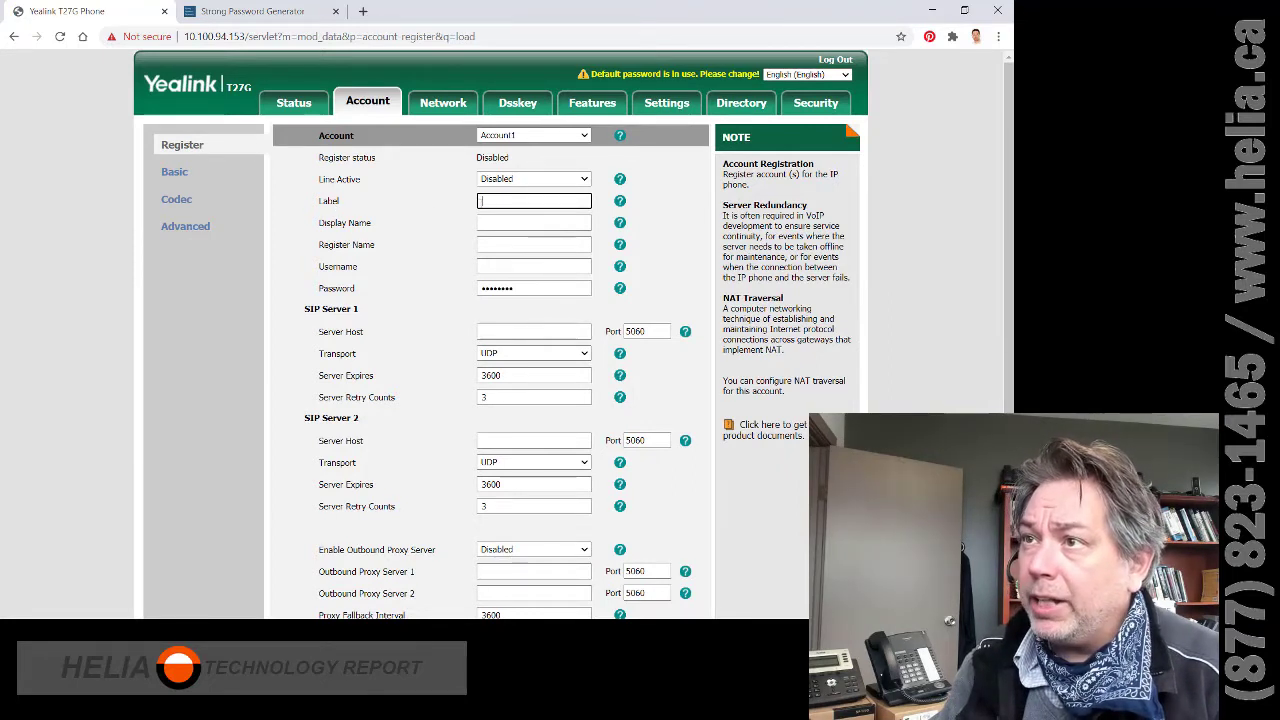
{"action": "type", "text": "Joe 165"}
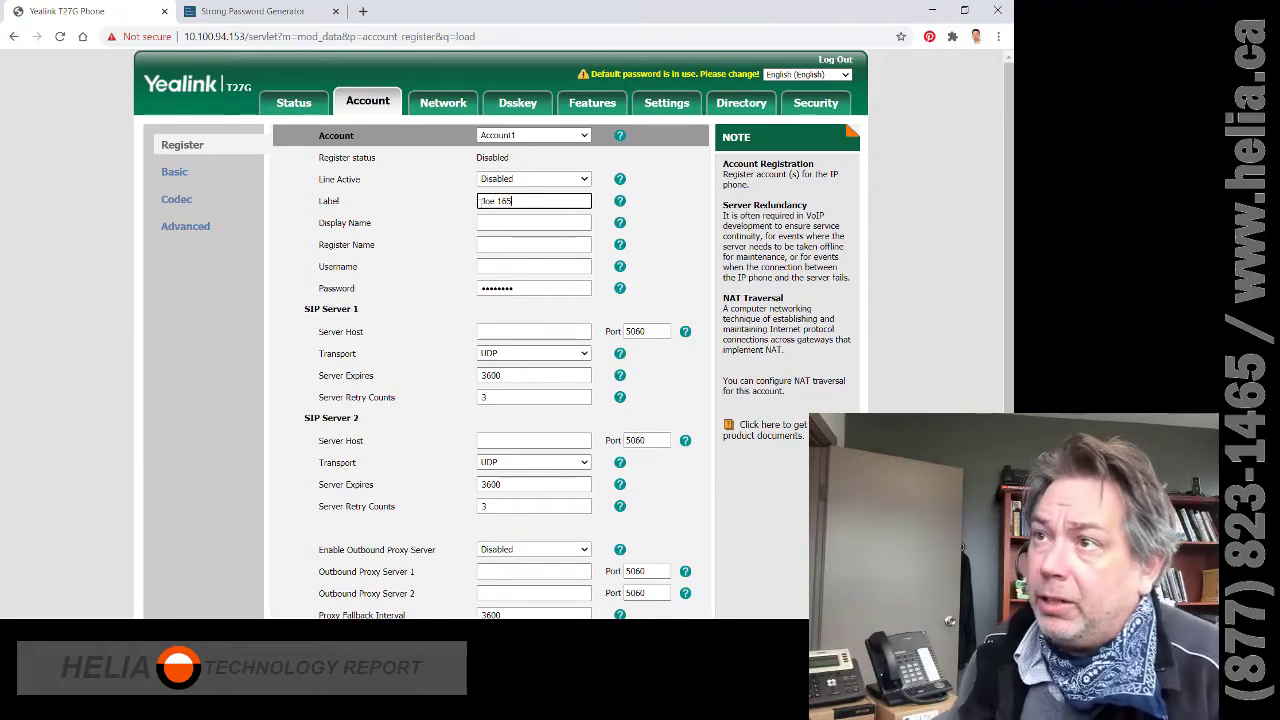
{"action": "key", "text": "ctrl+a"}
{"action": "key", "text": "ctrl+c"}
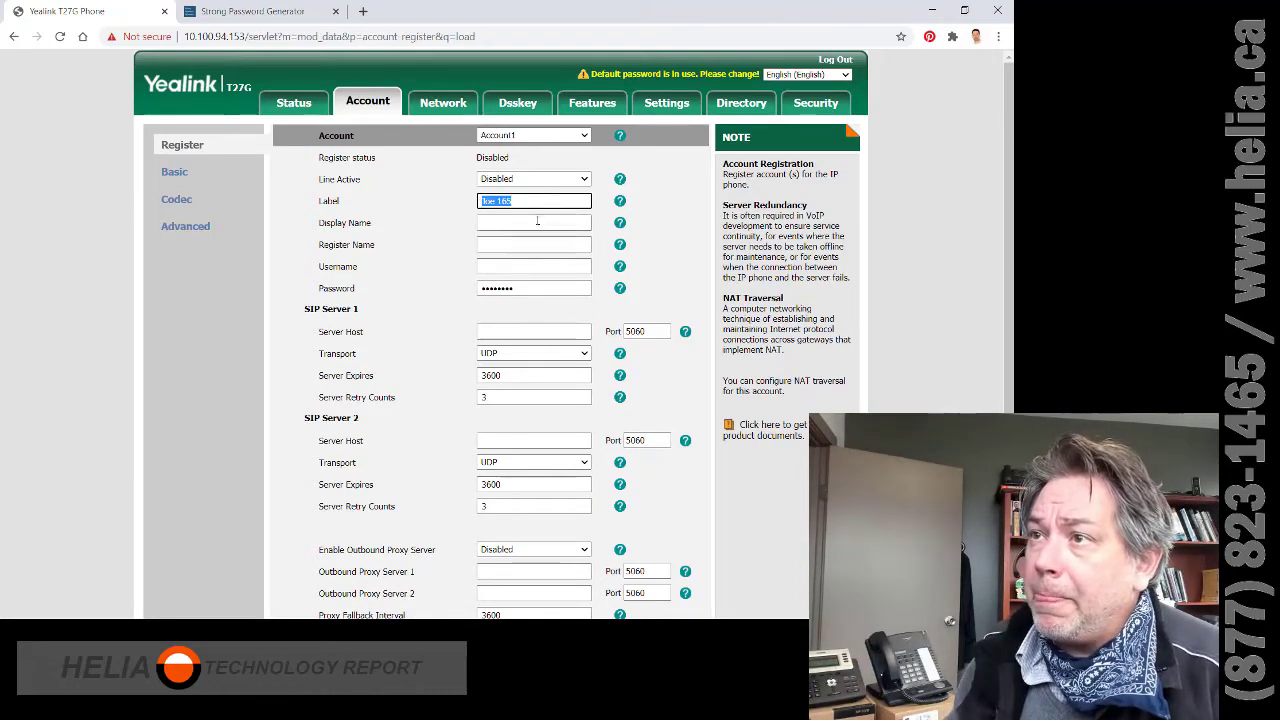
{"action": "left_click", "coordinate": [537, 221]}
{"action": "key", "text": "ctrl+v"}
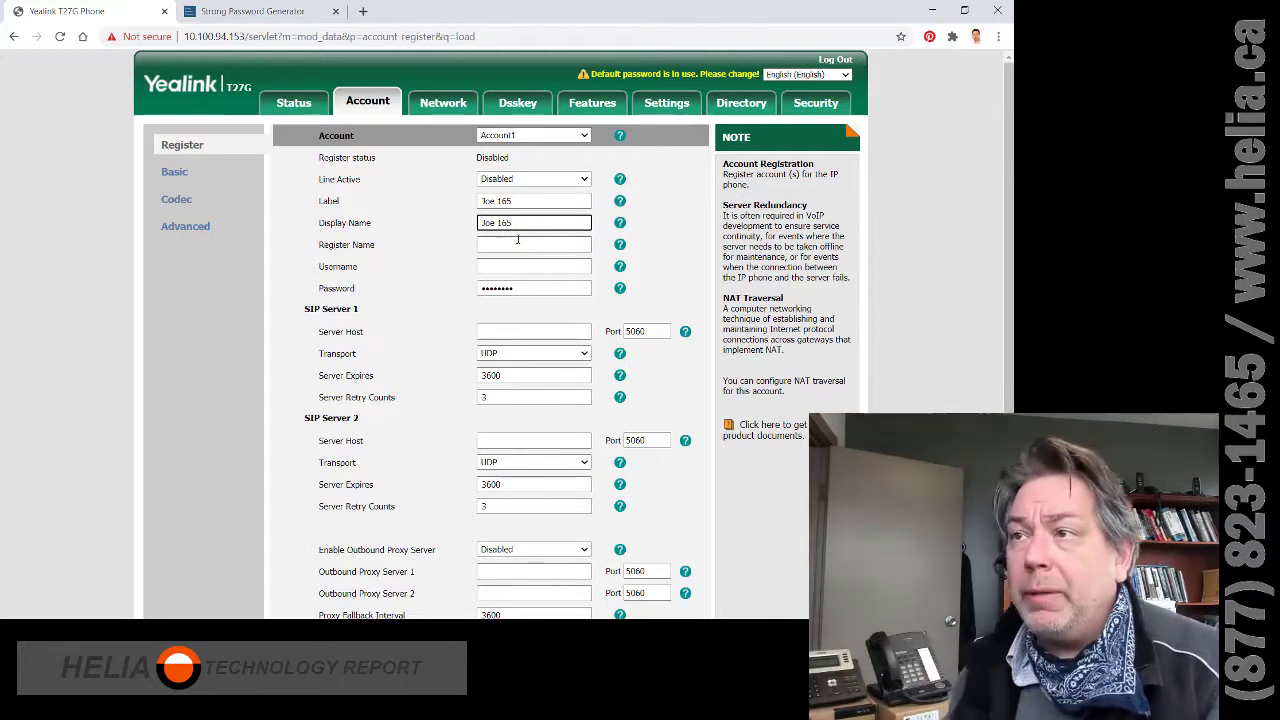
- Set Account1's Register Name and Username to 165
{"action": "left_click", "coordinate": [525, 245]}
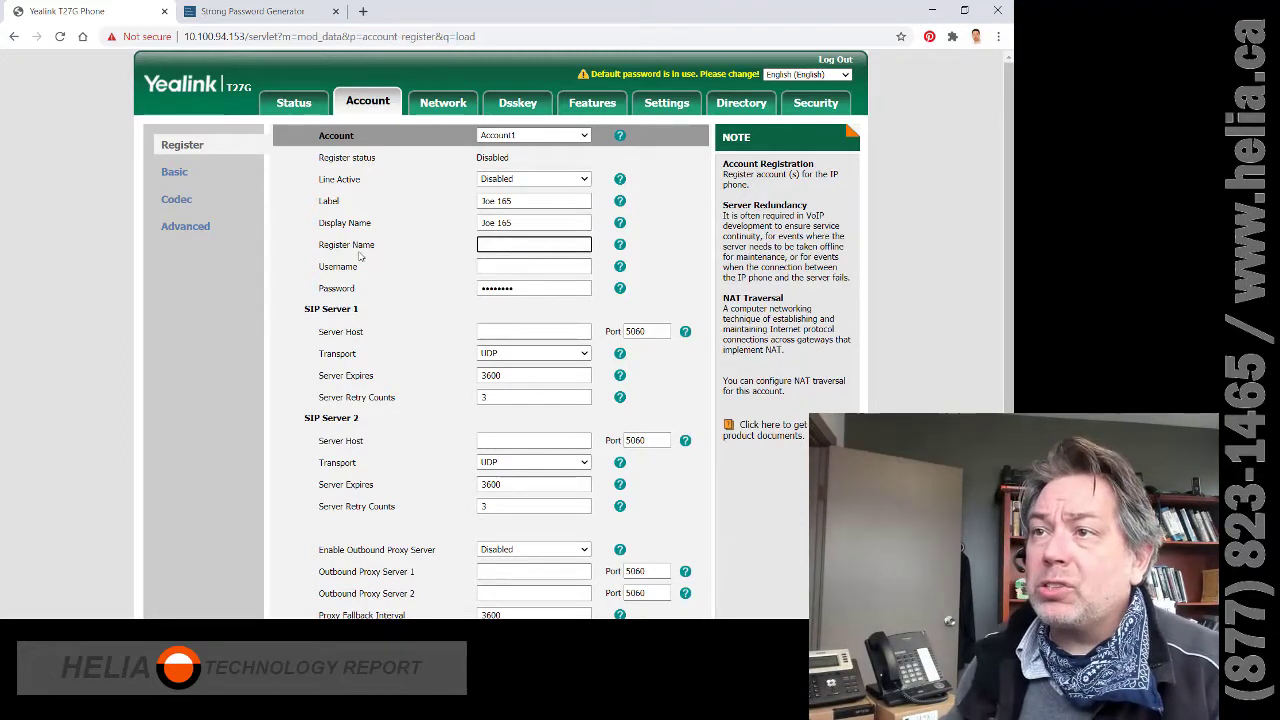
{"action": "type", "text": "165"}
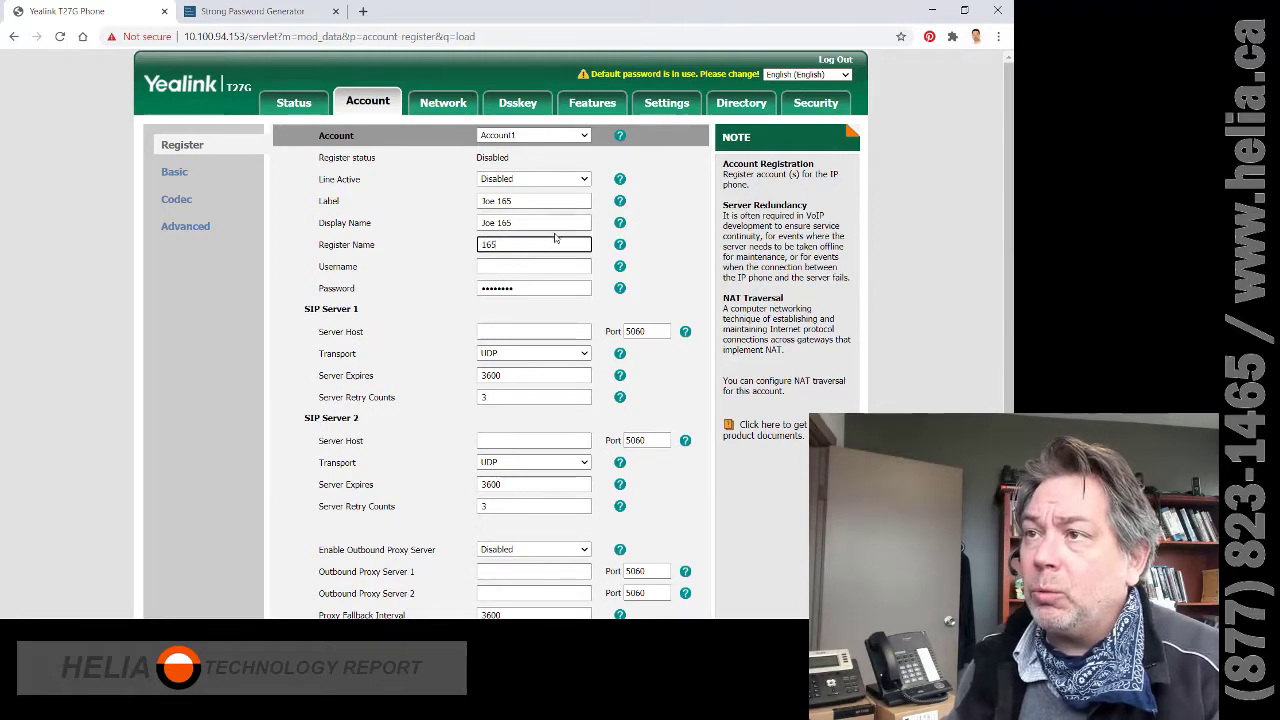
{"action": "key", "text": "alt+Tab"}
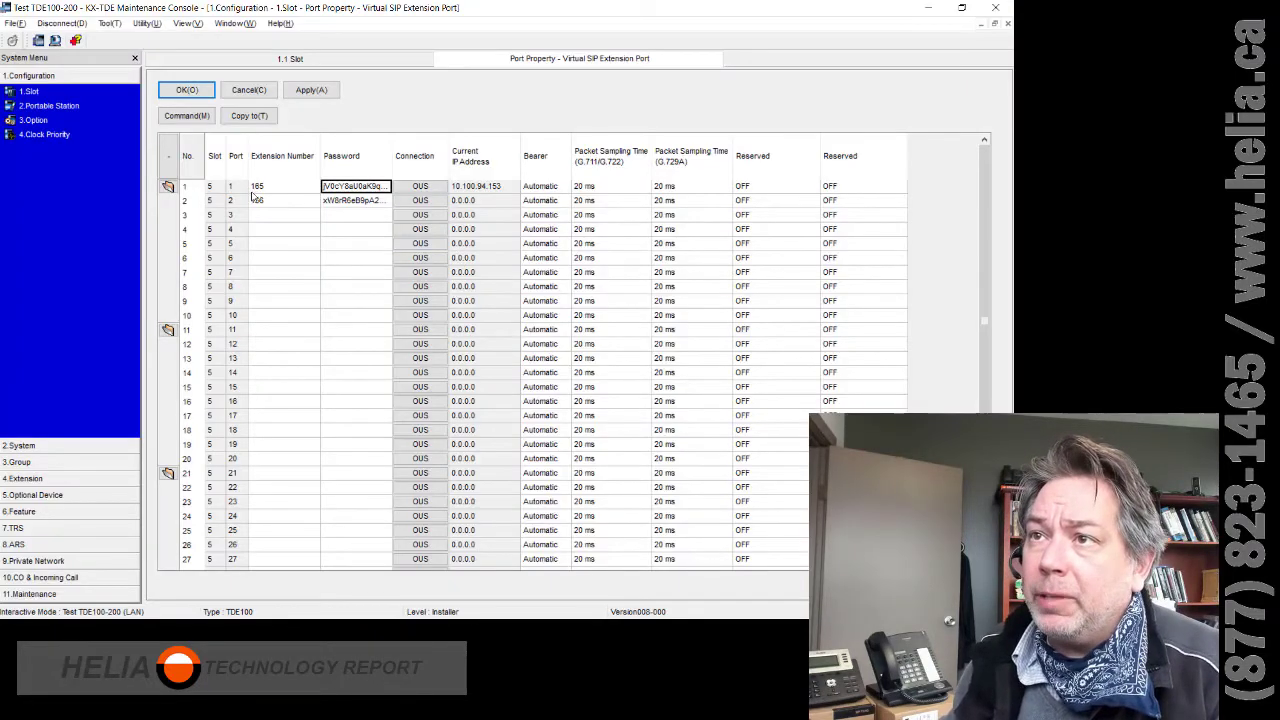
{"action": "key", "text": "alt+Tab"}
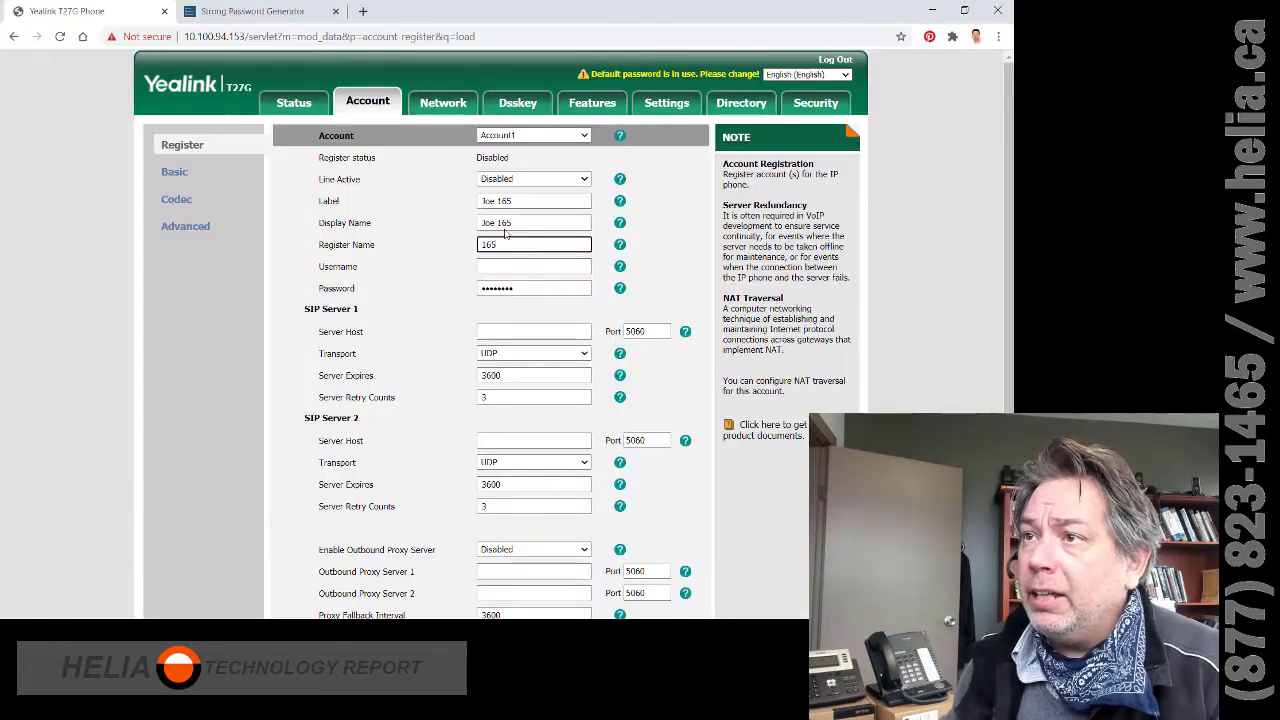
{"action": "left_click", "coordinate": [492, 261]}
{"action": "type", "text": "165"}
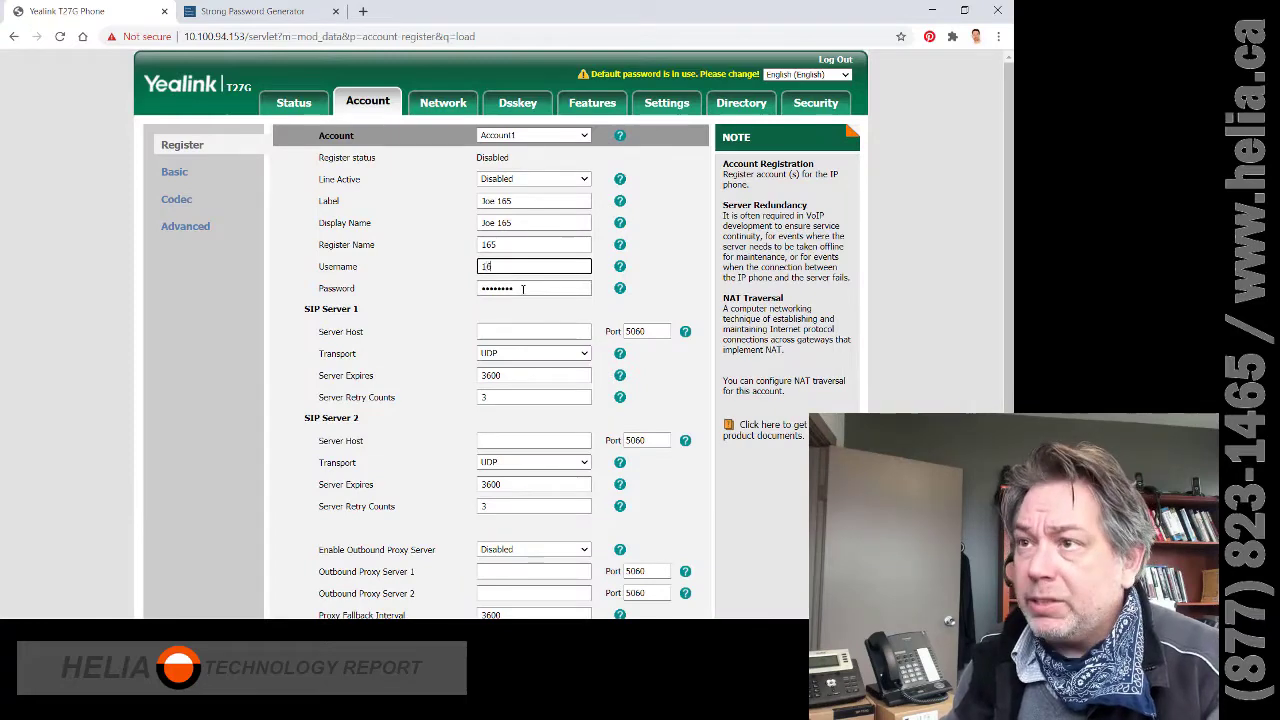
- Paste the generated SIP extension password from the notes into the account Password field
{"action": "left_click", "coordinate": [520, 288]}
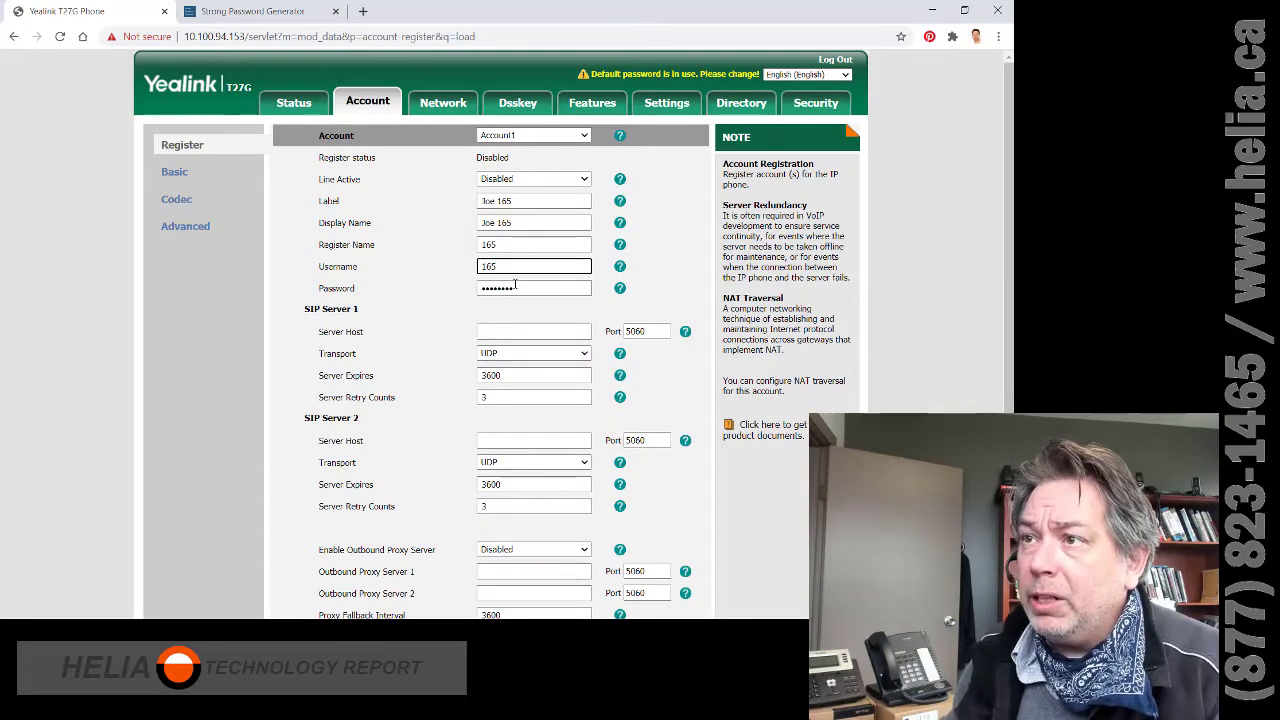
{"action": "key", "text": "alt+Tab"}
{"action": "left_click", "coordinate": [345, 187]}
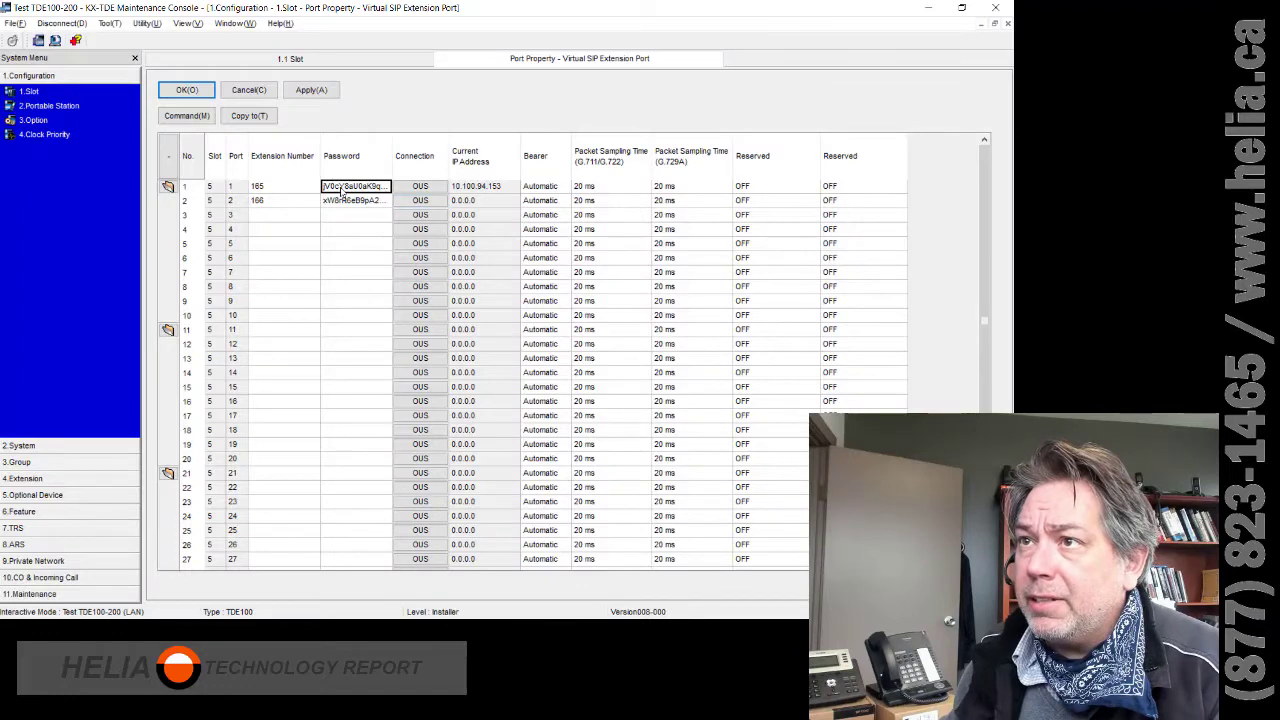
{"action": "key", "text": "alt+Tab"}
{"action": "key", "text": "alt+Tab"}
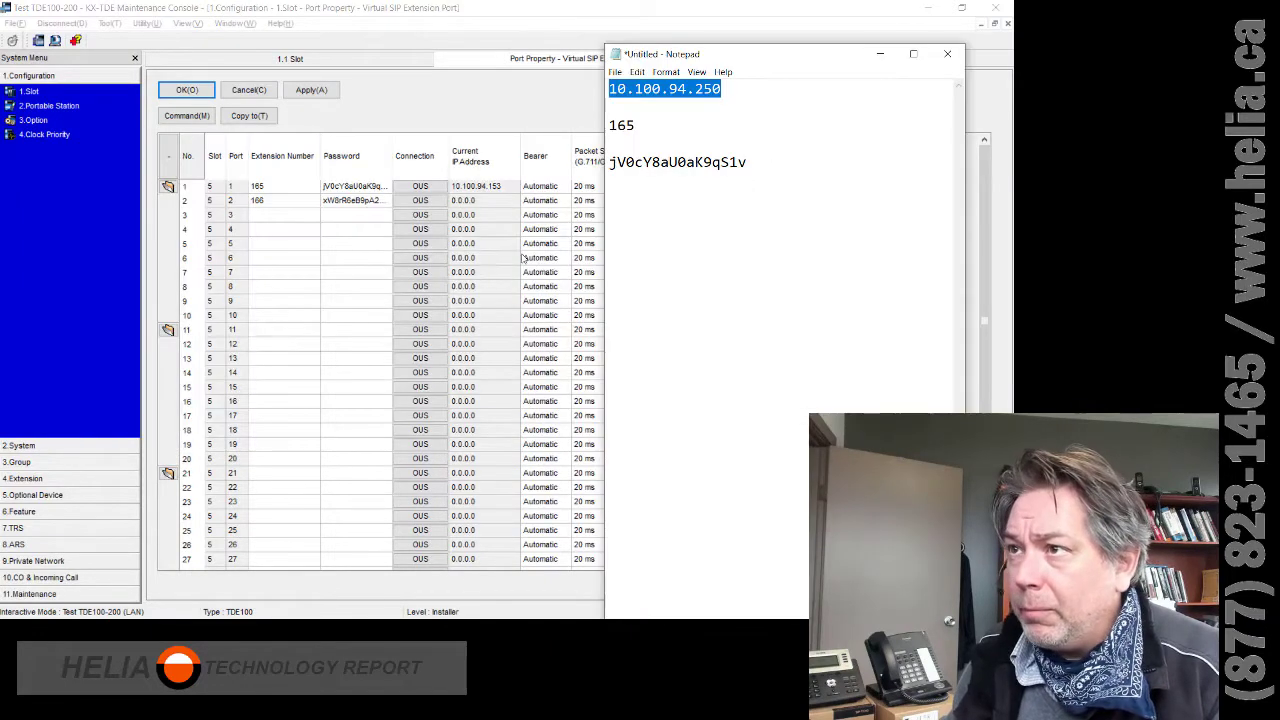
{"action": "double_click", "coordinate": [682, 165]}
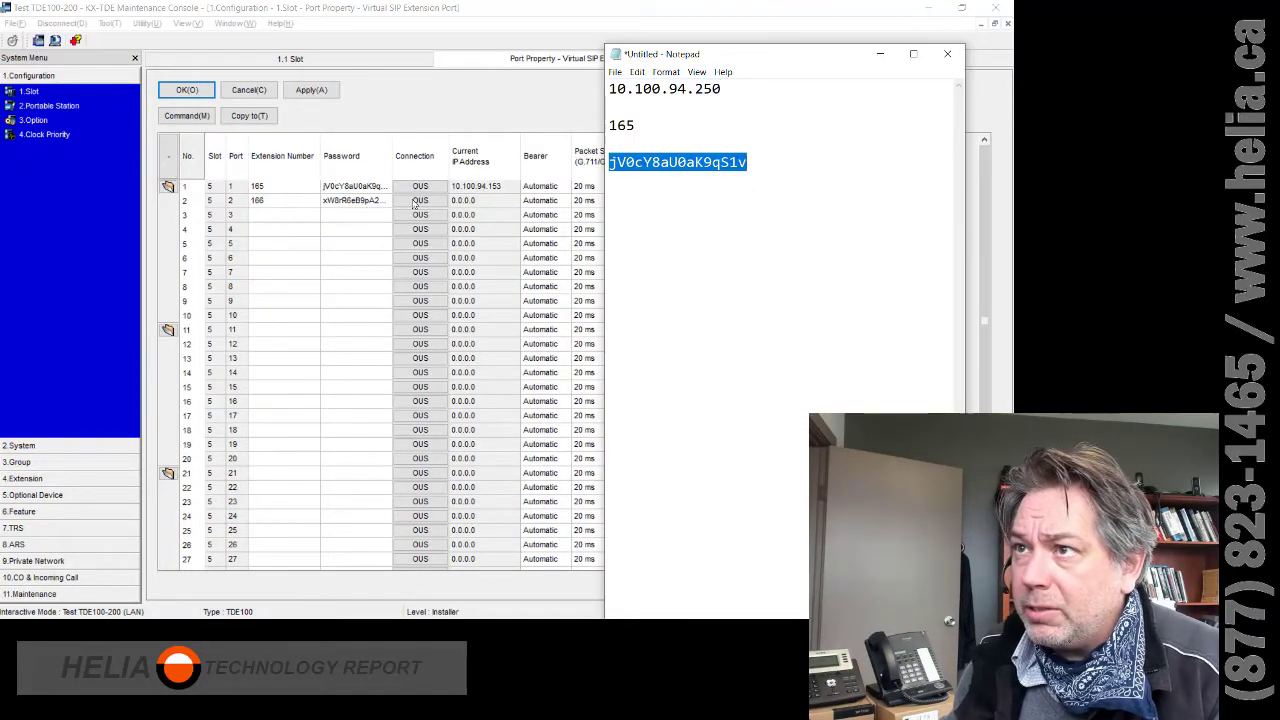
{"action": "key", "text": "alt+Tab"}
{"action": "key", "text": "alt+Tab"}
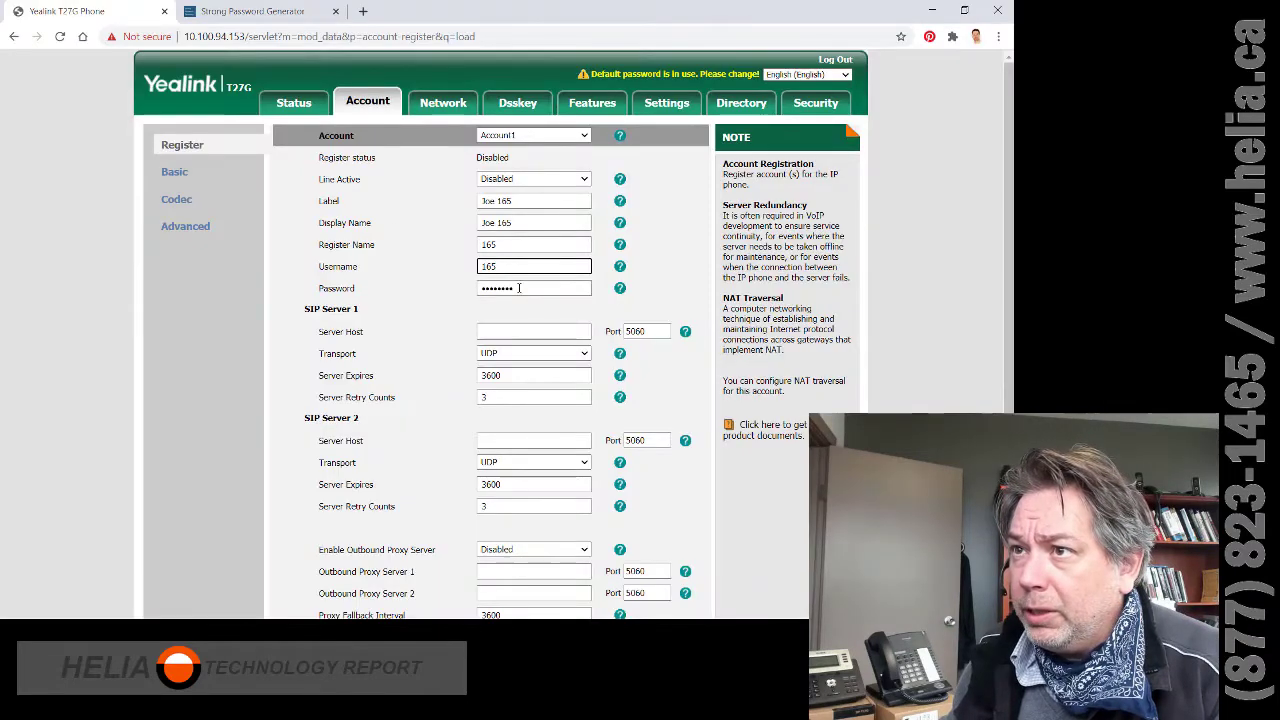
{"action": "left_click", "coordinate": [525, 288]}
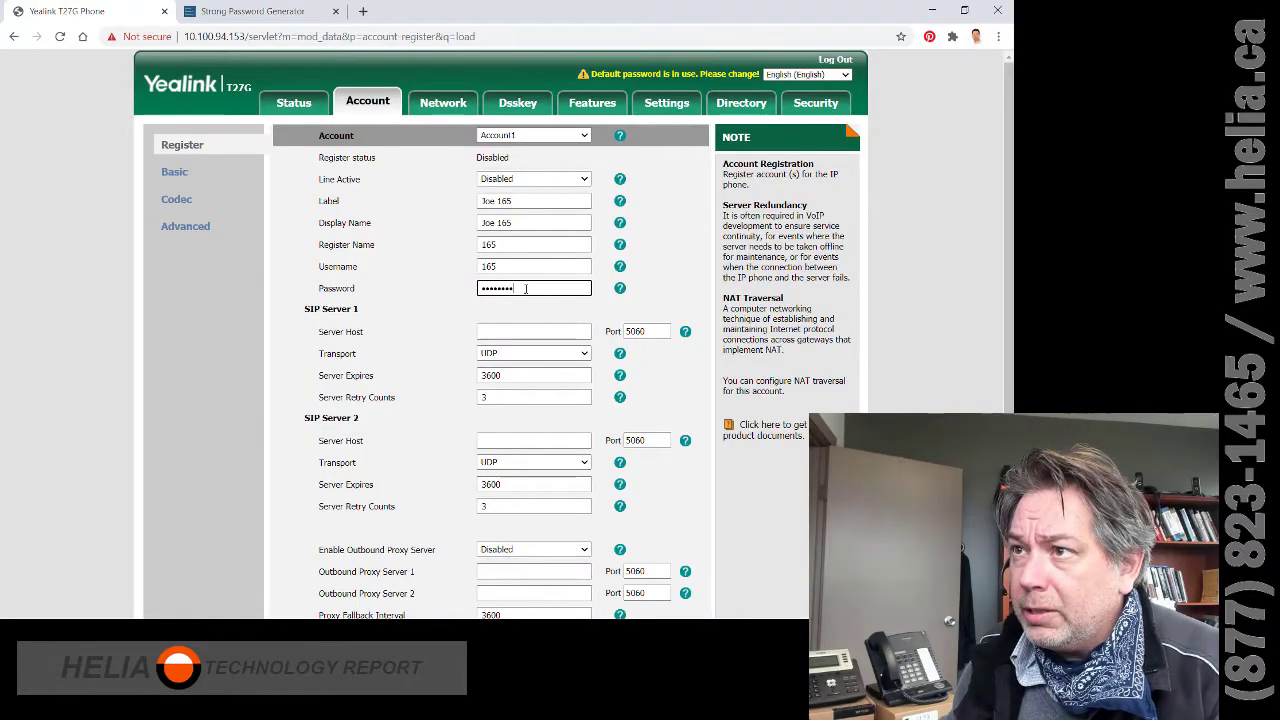
{"action": "key", "text": "ctrl+a"}
{"action": "key", "text": "ctrl+v"}
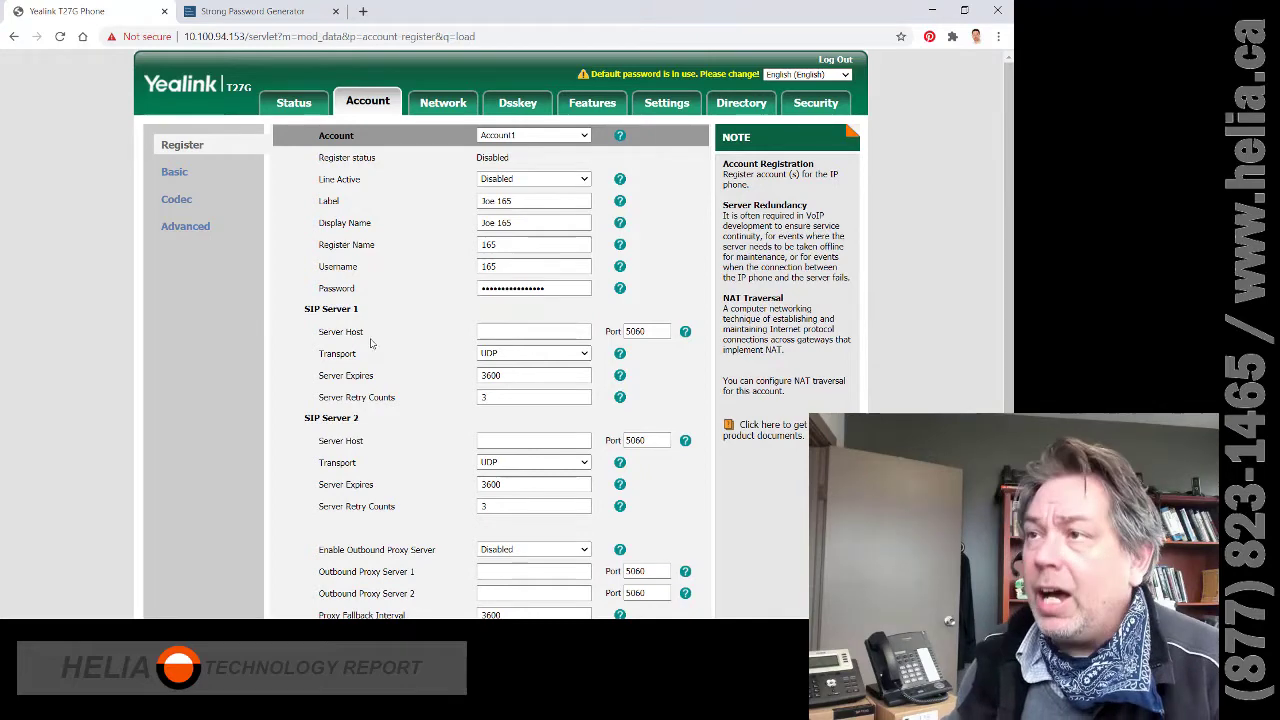
- Paste the PBX address 10.100.94.250 from the notes into SIP Server 1's host field and verify port 5060
{"action": "key", "text": "alt+Tab"}
{"action": "key", "text": "ctrl+Home"}
{"action": "key", "text": "shift+End"}
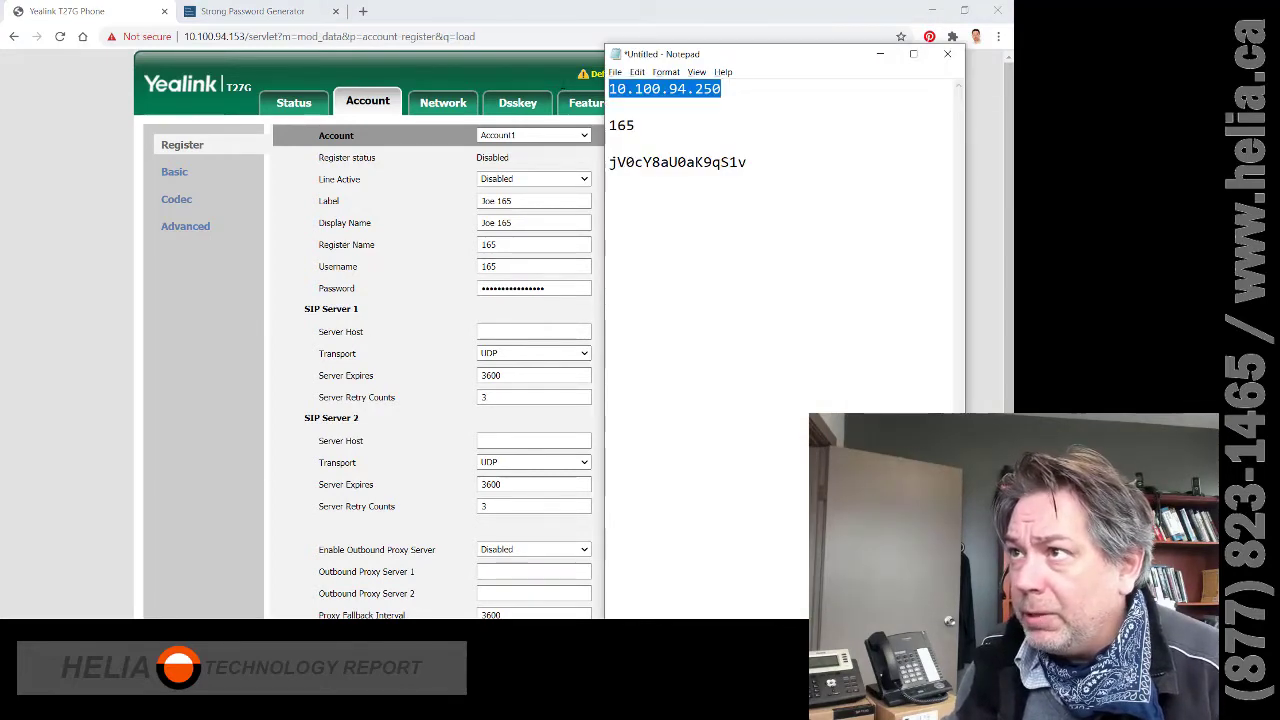
{"action": "key", "text": "ctrl+c"}
{"action": "left_click", "coordinate": [504, 334]}
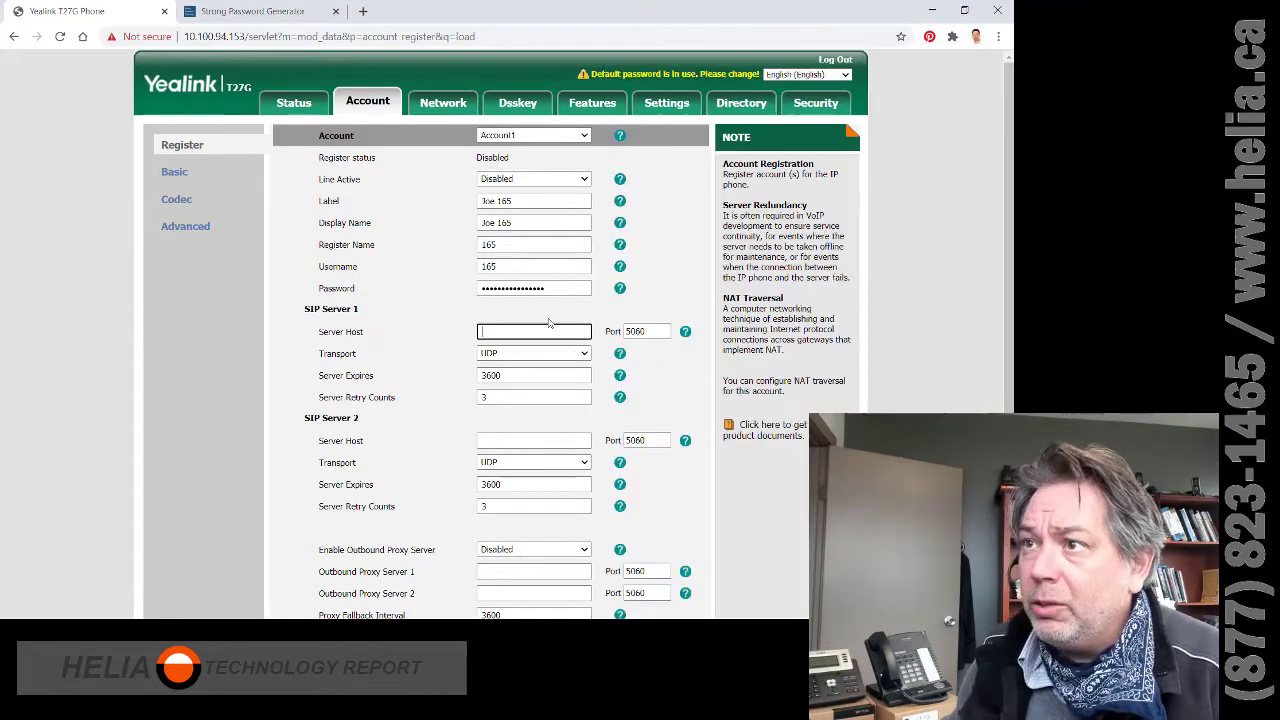
{"action": "key", "text": "ctrl+v"}
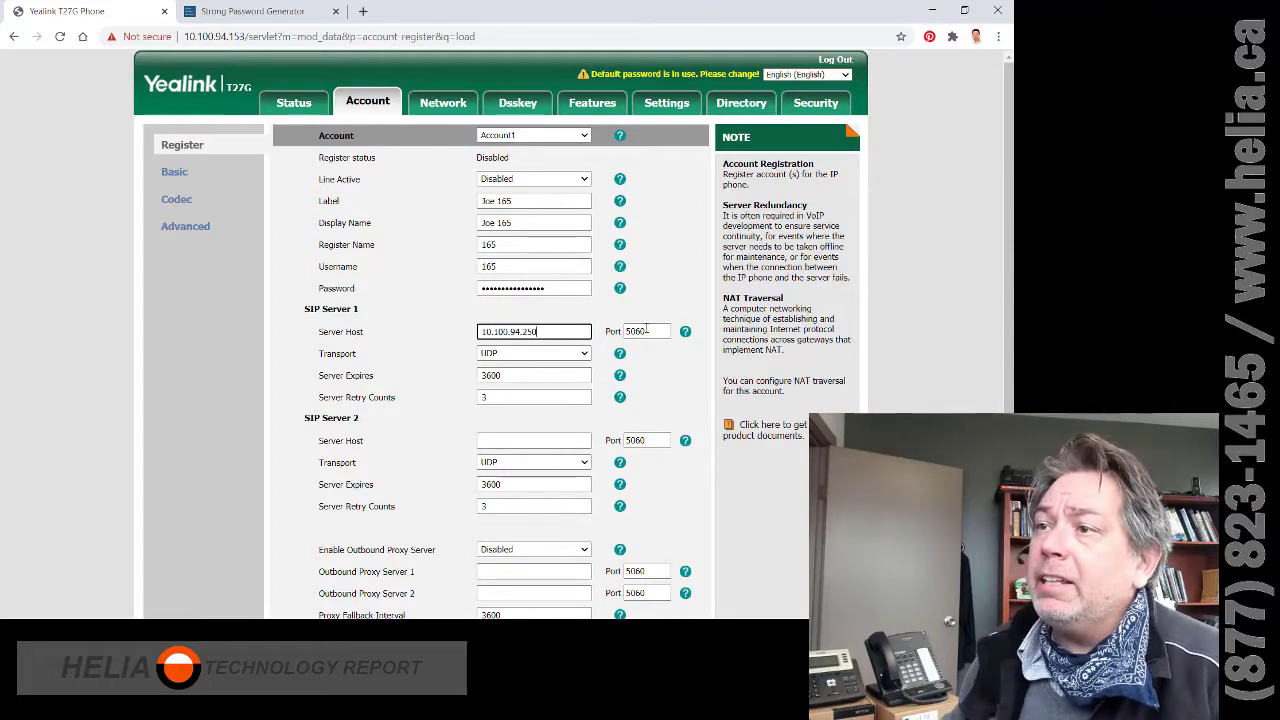
{"action": "double_click", "coordinate": [648, 331]}
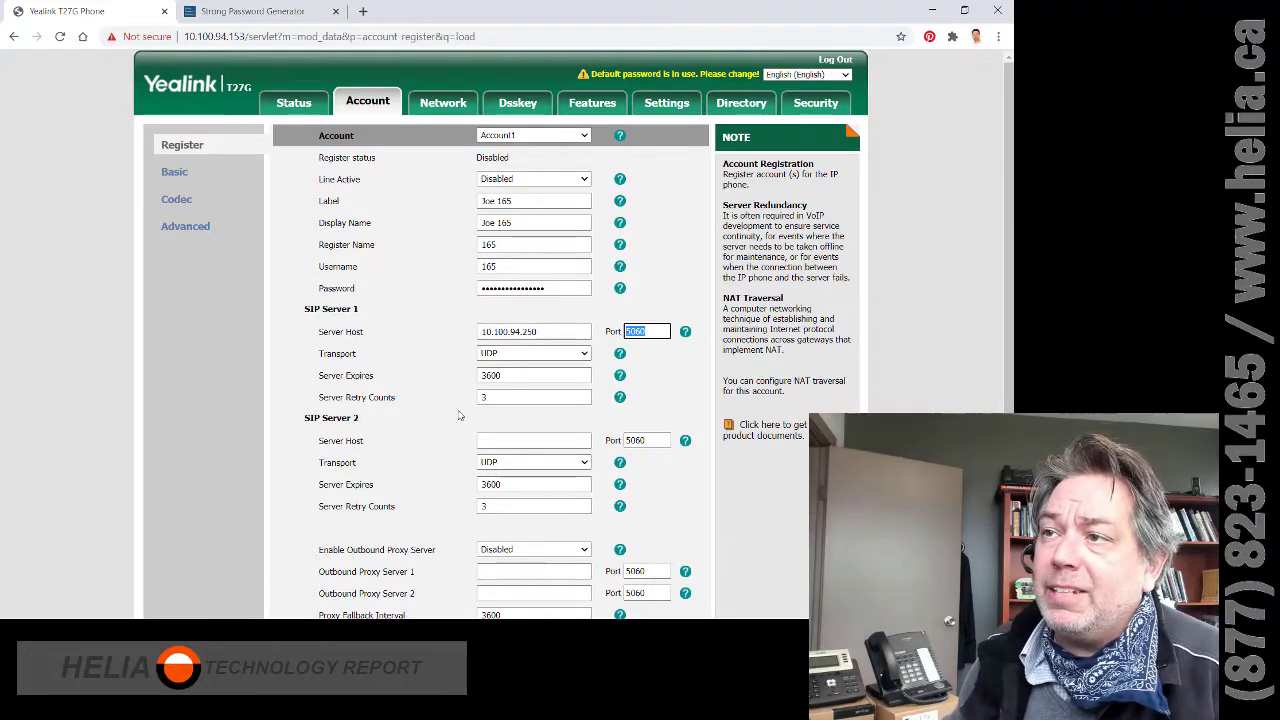
{"action": "key", "text": "alt+Tab"}
{"action": "key", "text": "alt+Tab"}
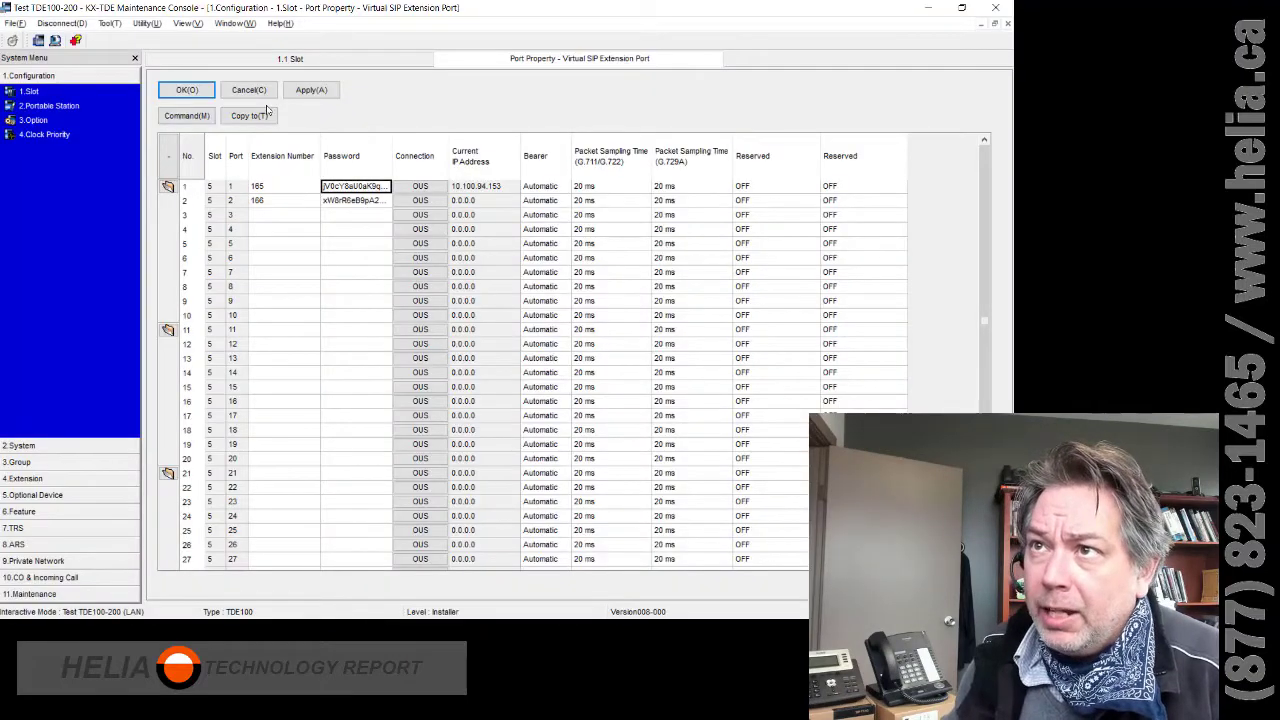
- Cancel Port Property and check in Card Property that the SIP extension card uses UDP port 5060
{"action": "left_click", "coordinate": [249, 92]}
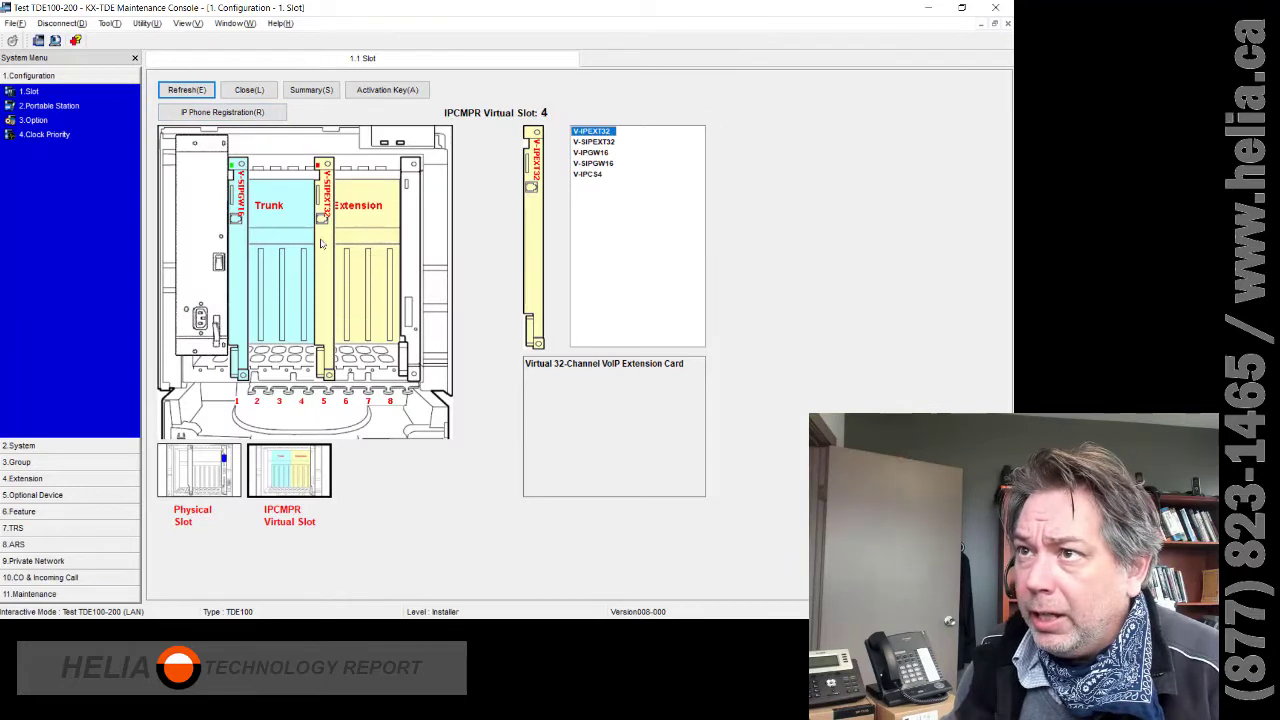
{"action": "right_click", "coordinate": [318, 242]}
{"action": "left_click", "coordinate": [336, 249]}
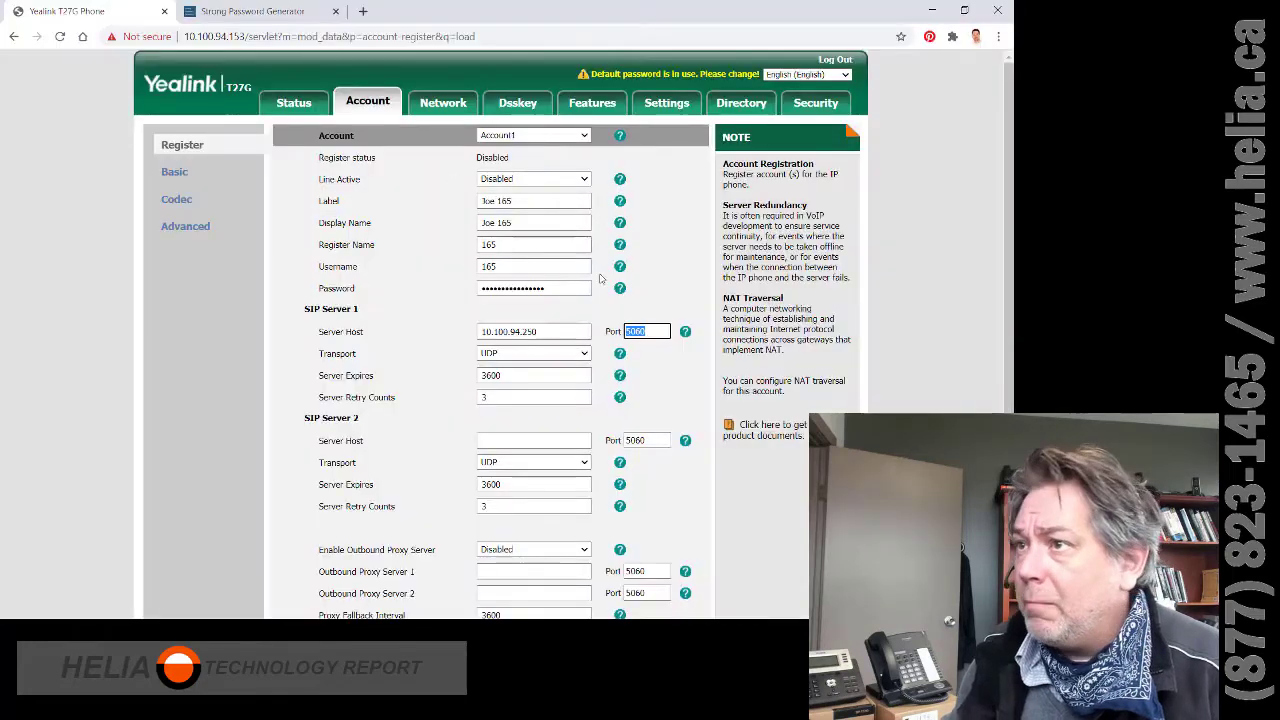
{"action": "key", "text": "alt+Tab"}
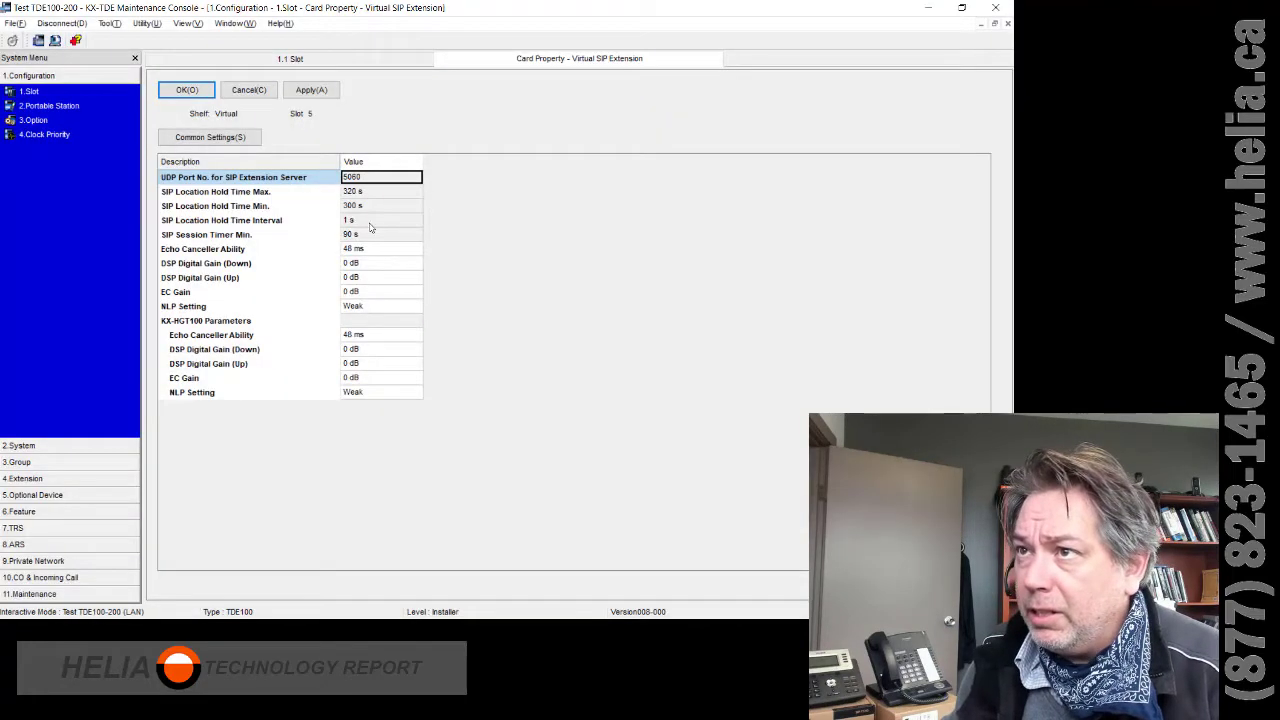
{"action": "left_click", "coordinate": [261, 90]}
- Put the virtual SIP extension card into service (INS)
{"action": "right_click", "coordinate": [316, 196]}
{"action": "right_click", "coordinate": [320, 282]}
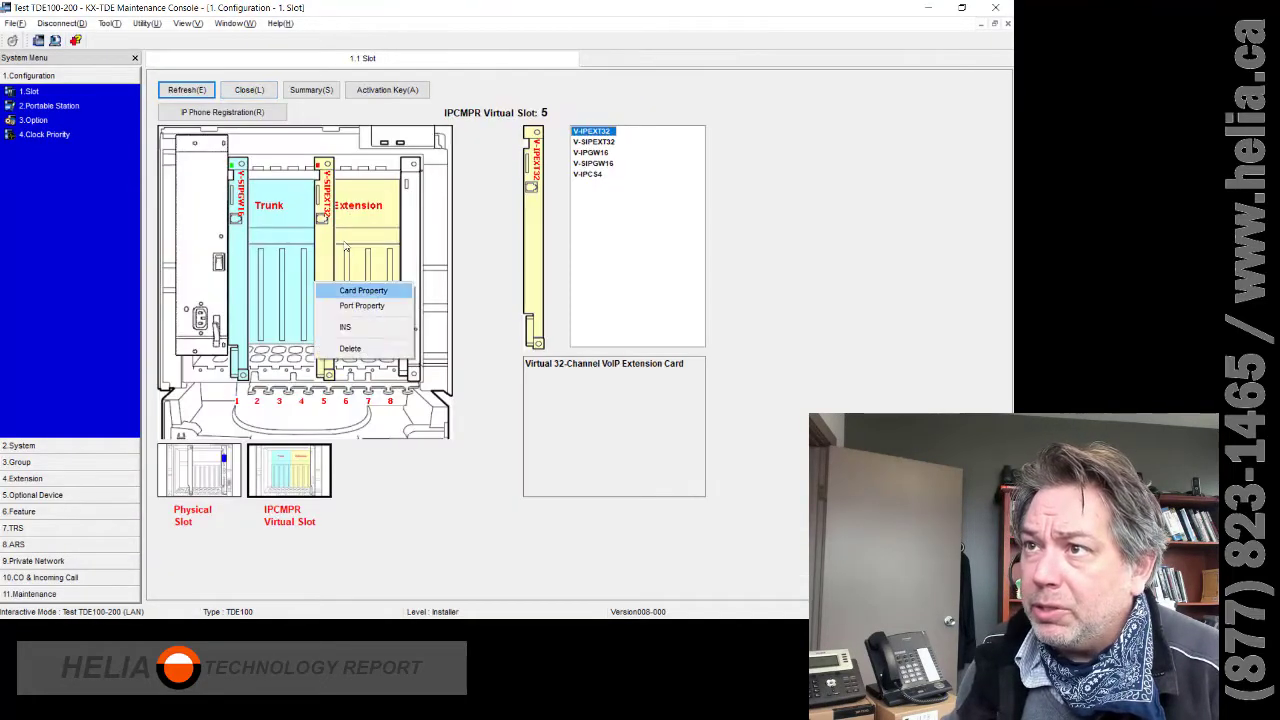
{"action": "left_click", "coordinate": [335, 242]}
{"action": "right_click", "coordinate": [316, 228]}
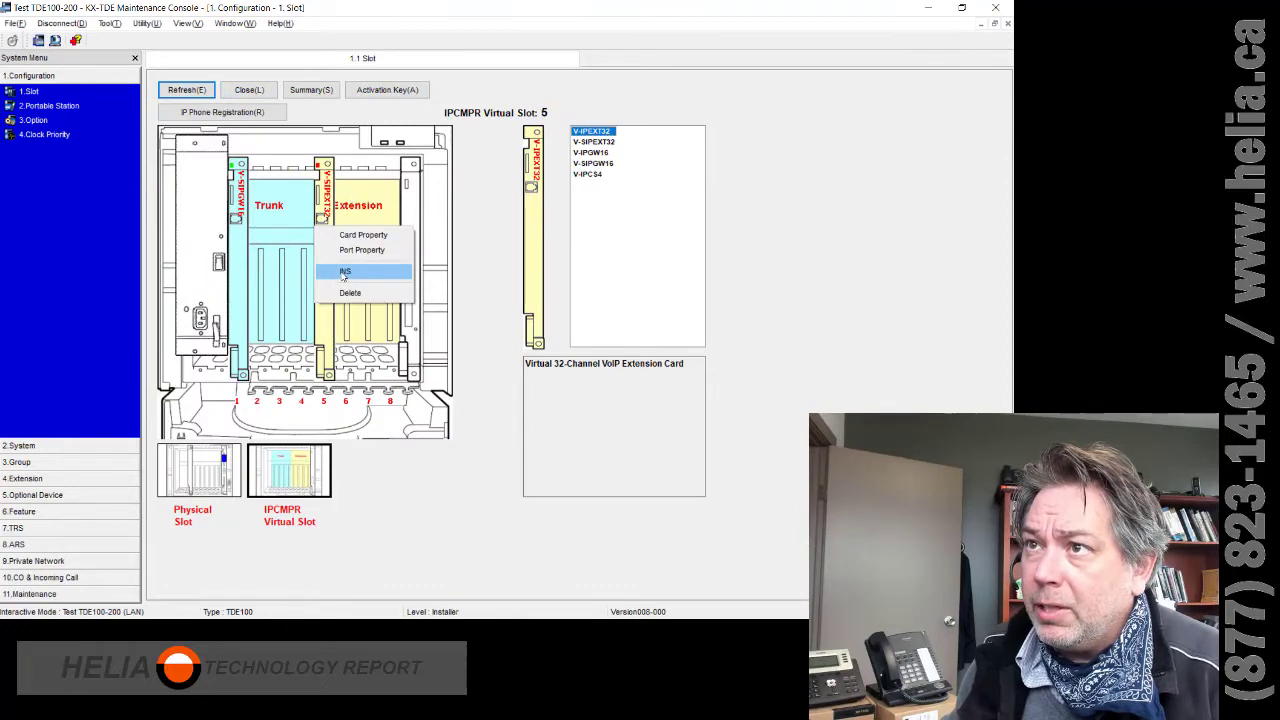
{"action": "left_click", "coordinate": [344, 272]}
{"action": "right_click", "coordinate": [316, 172]}
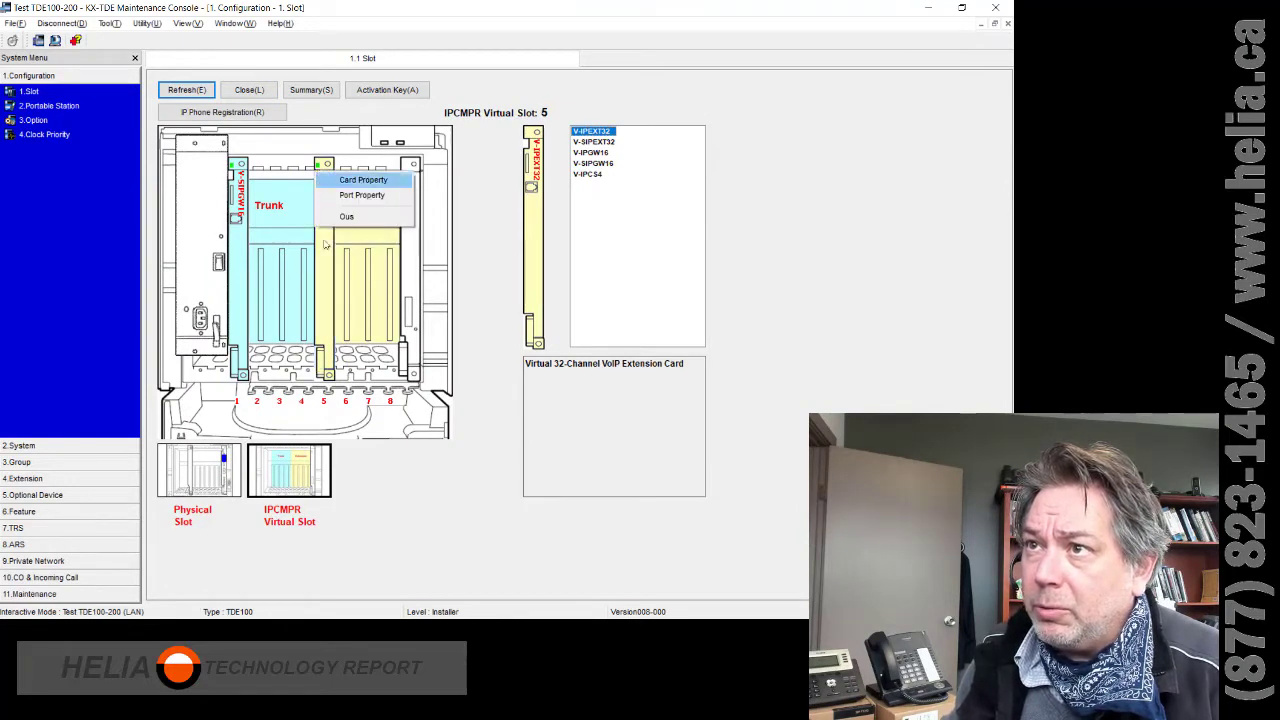
{"action": "key", "text": "Escape"}
{"action": "key", "text": "alt+Tab"}
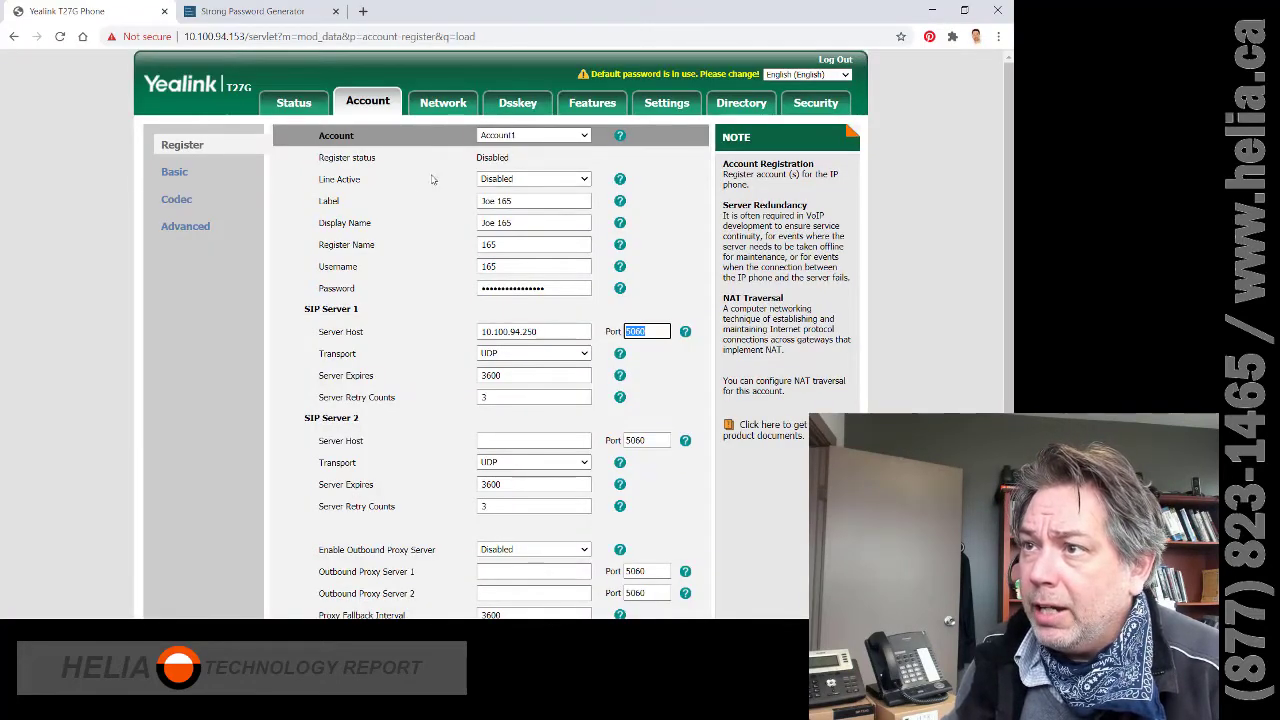
- Set Server Expires to 300 and Line Active to Enabled for Account1
{"action": "double_click", "coordinate": [516, 375]}
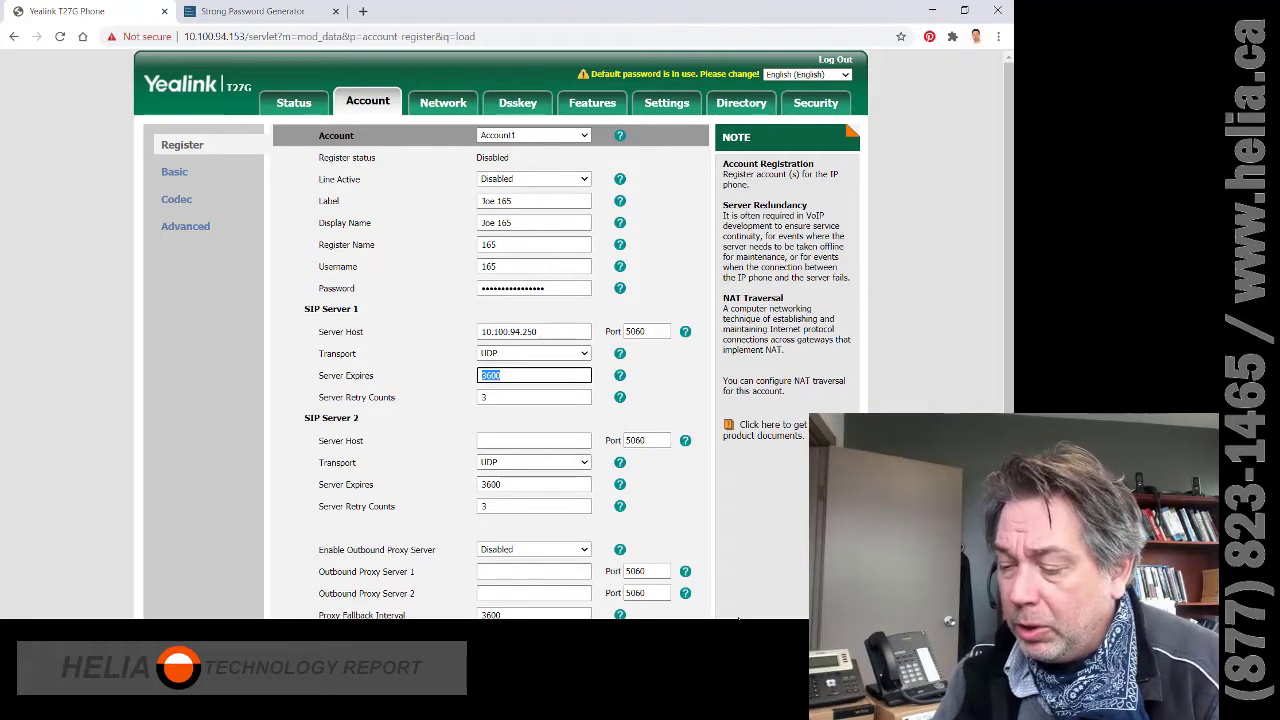
{"action": "type", "text": "3"}
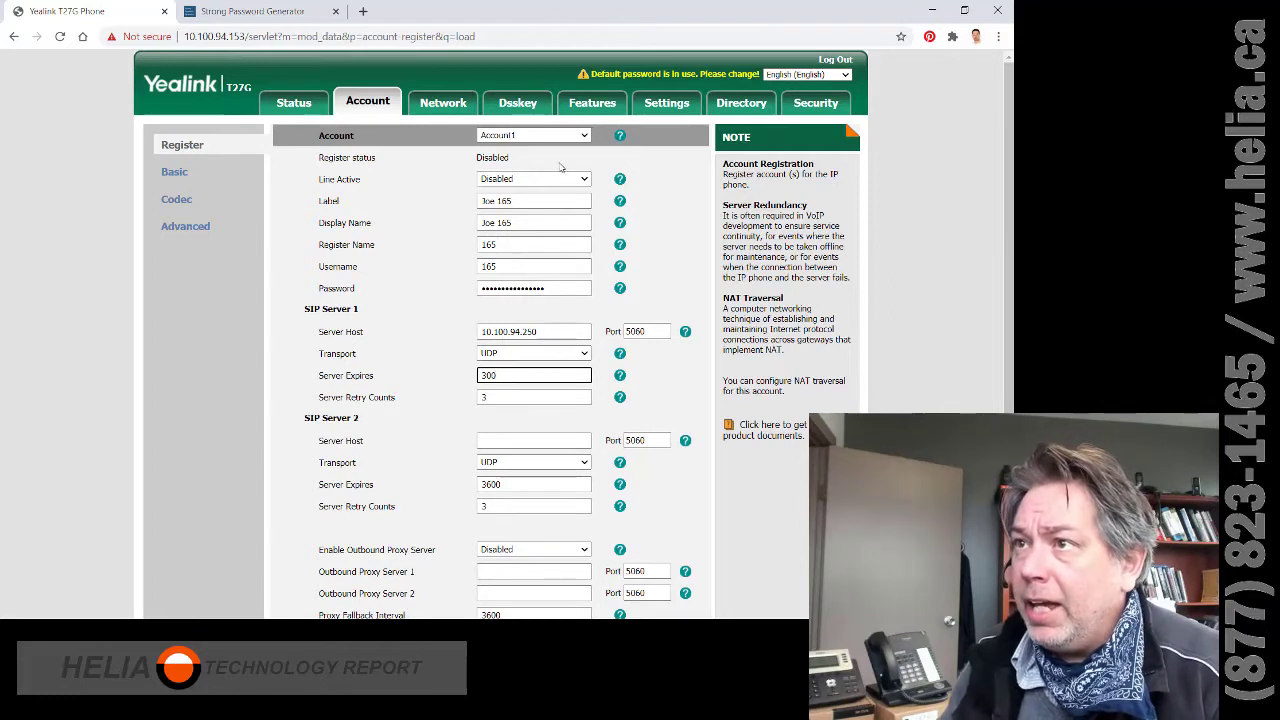
{"action": "left_click", "coordinate": [527, 180]}
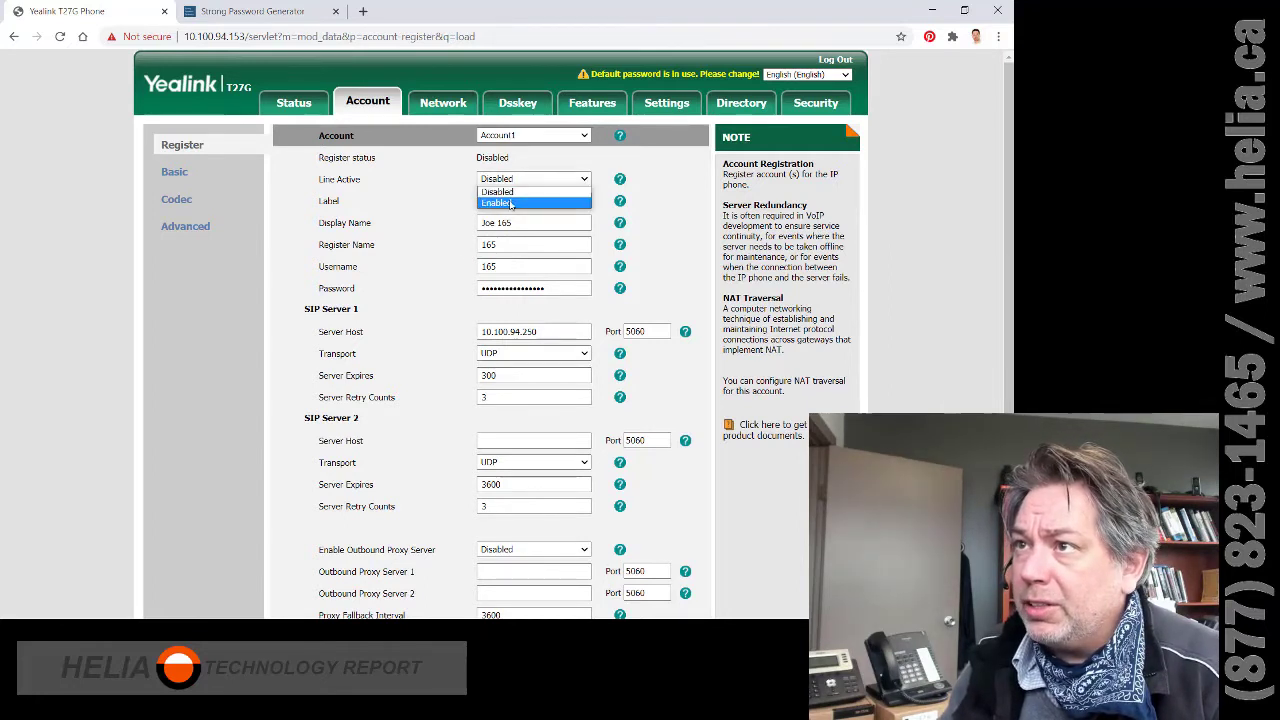
{"action": "left_click", "coordinate": [508, 201]}
- Confirm the account settings and verify the Register status changes from Disabled to Registered
{"action": "left_click_drag", "start_coordinate": [320, 157], "coordinate": [545, 161]}
{"action": "left_click", "coordinate": [424, 160]}
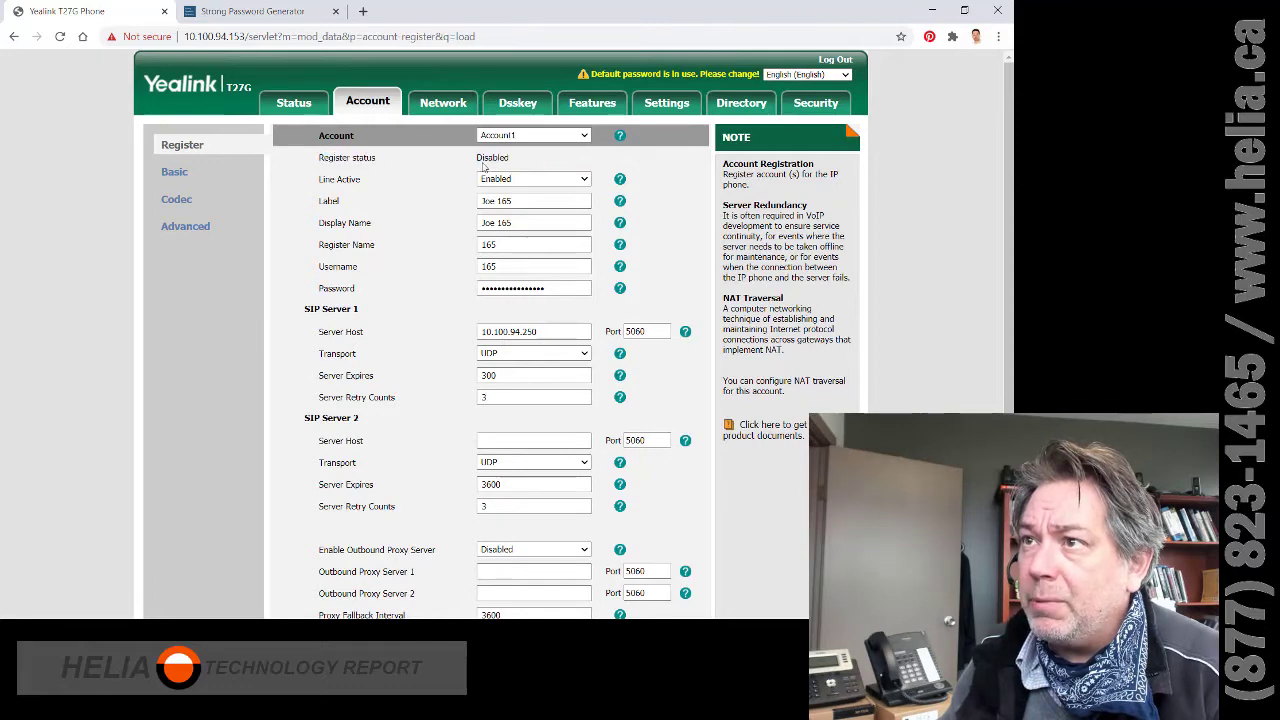
{"action": "scroll", "coordinate": [512, 360], "scroll_direction": "down", "scroll_amount": 2}
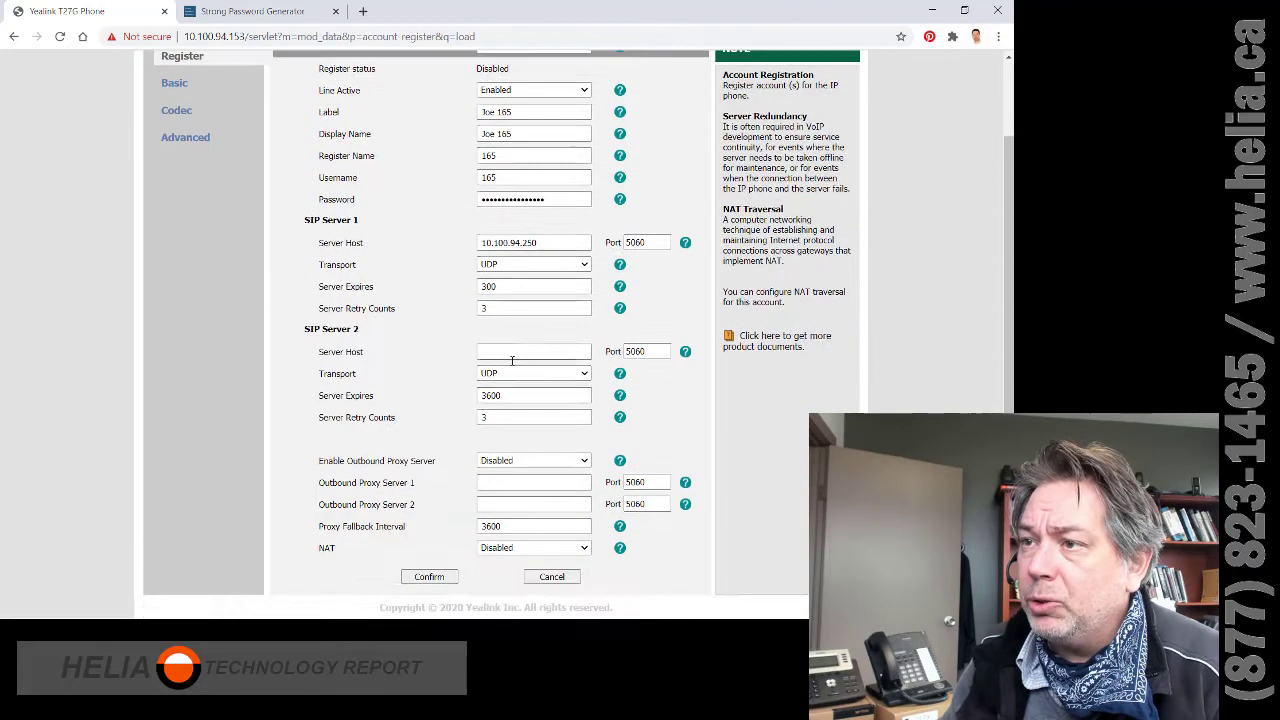
{"action": "left_click", "coordinate": [430, 577]}
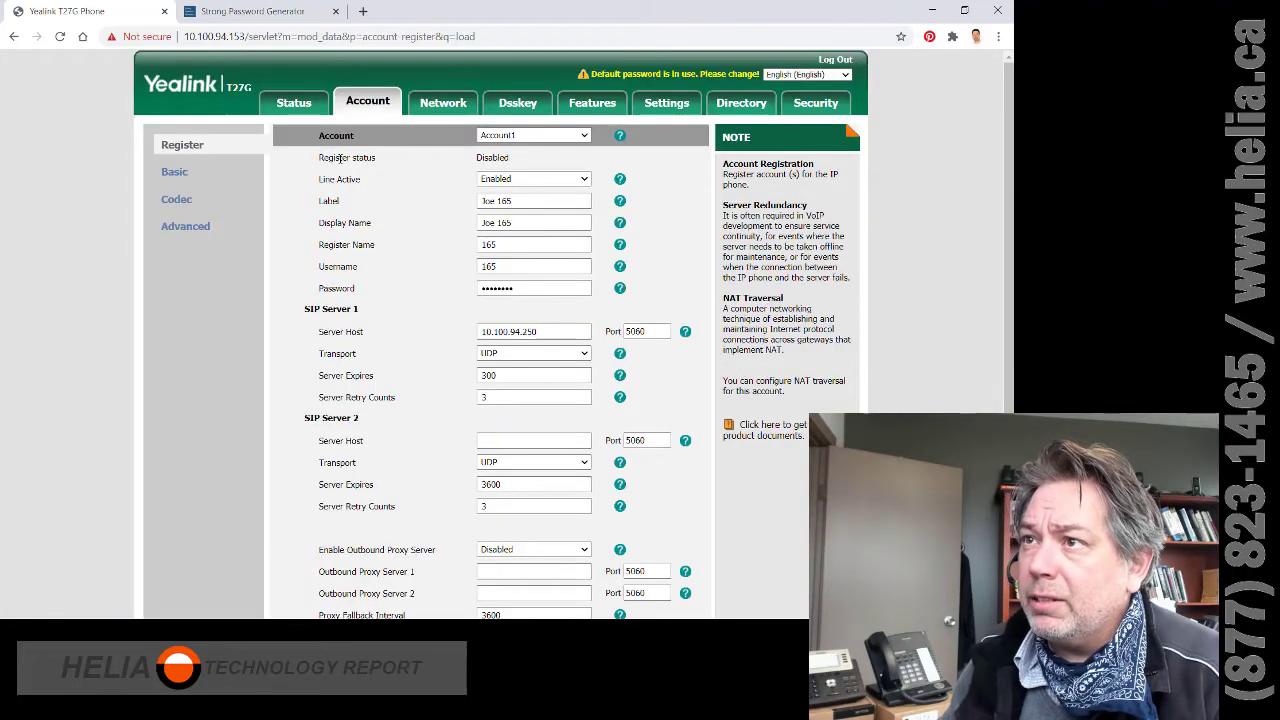
{"action": "left_click_drag", "start_coordinate": [341, 158], "coordinate": [410, 160]}
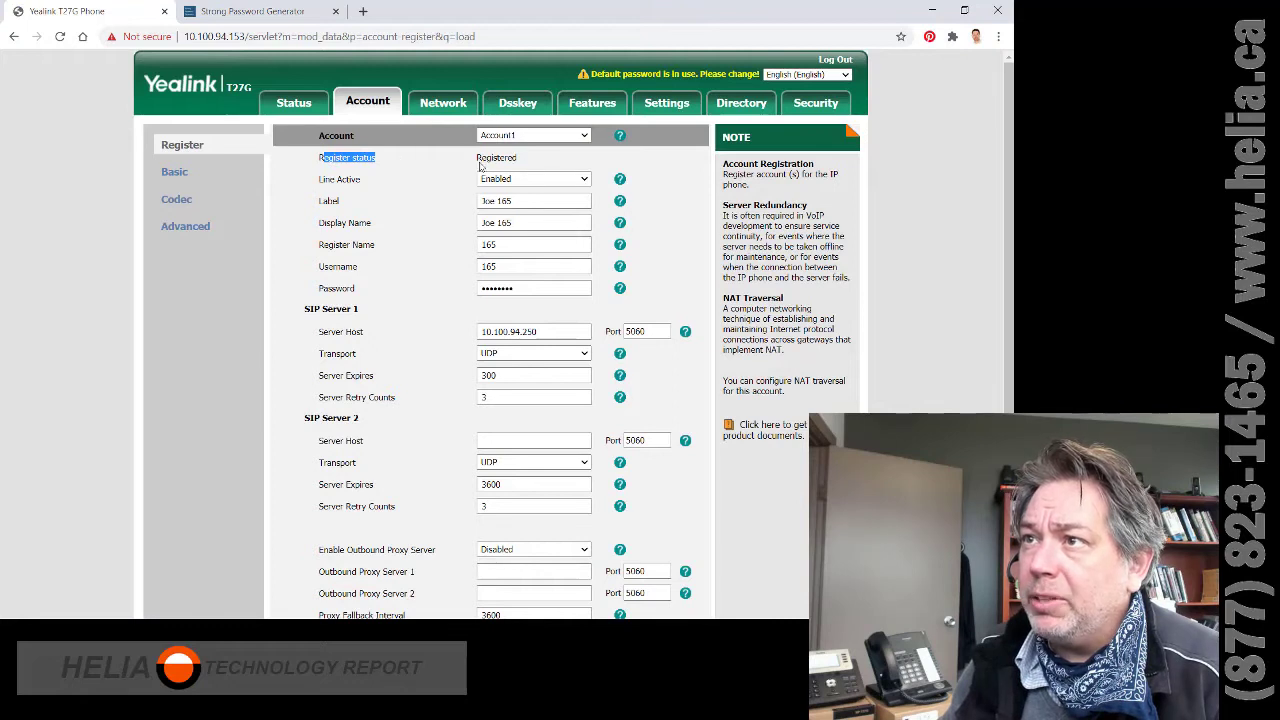
{"action": "left_click_drag", "start_coordinate": [524, 162], "coordinate": [472, 160]}
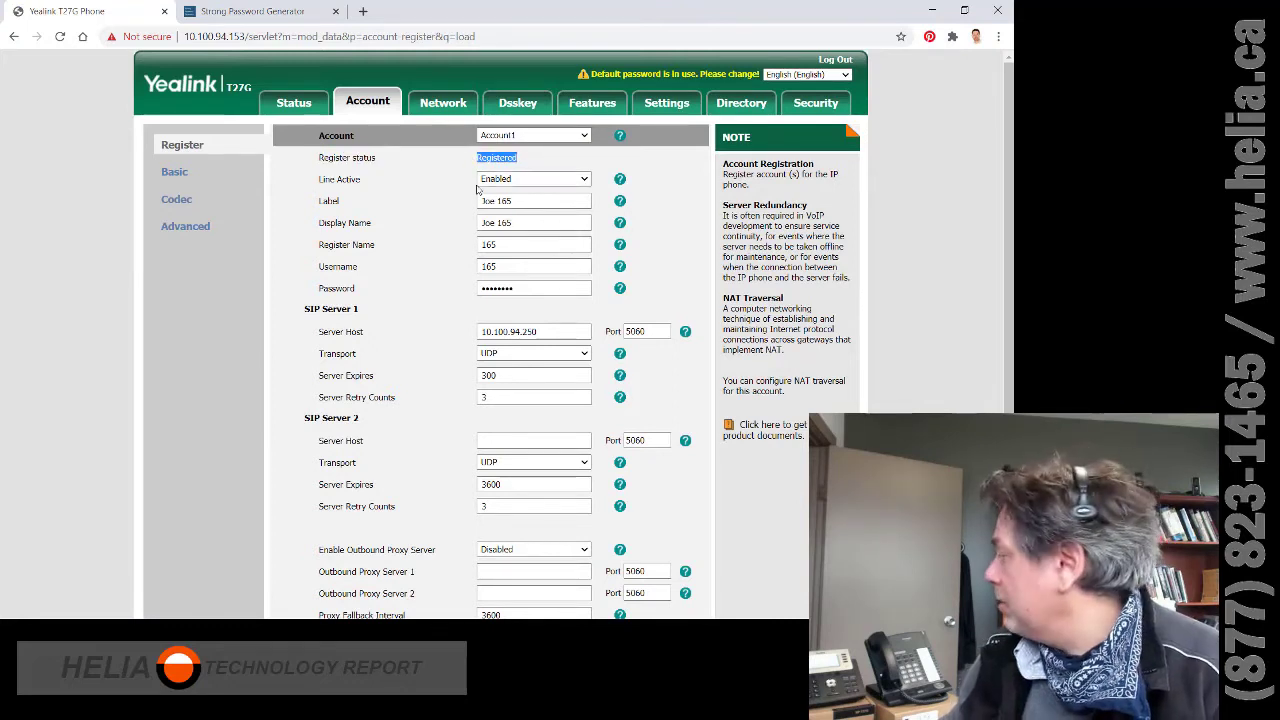